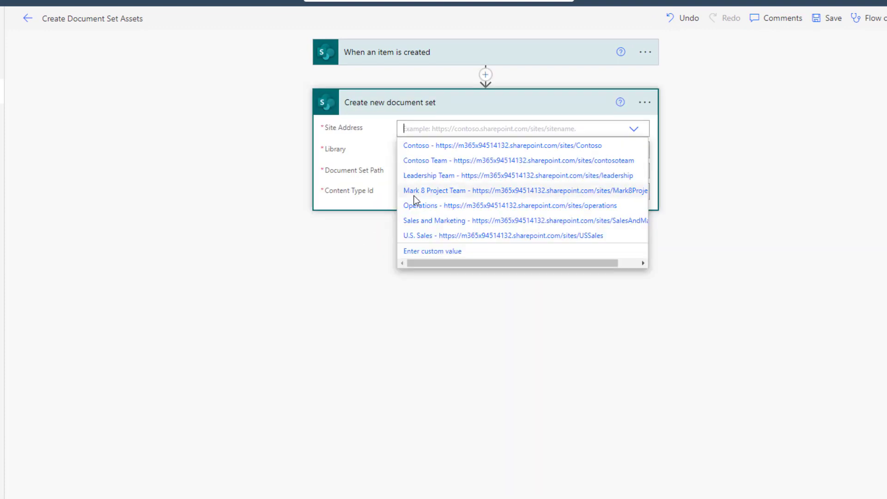
Target the Sales and Marketing Assets library with the item Title as path and Document Set content type.
click(416, 220)
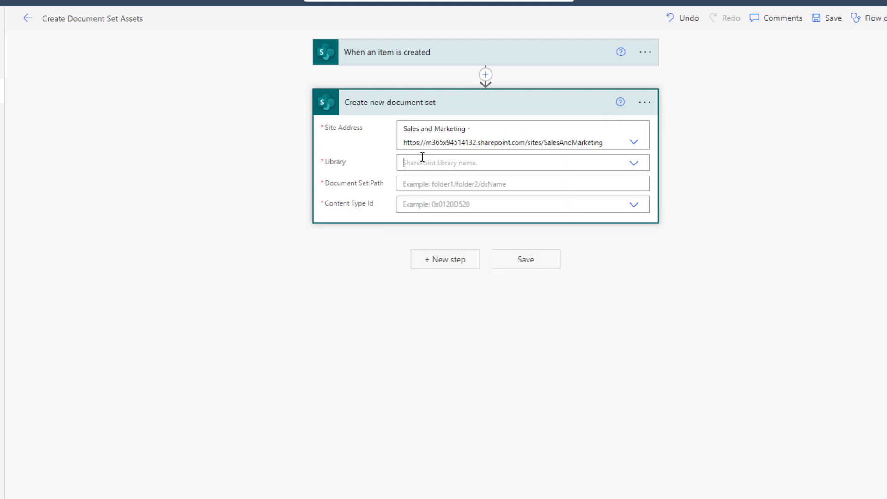
click(422, 159)
click(422, 181)
click(420, 189)
click(707, 352)
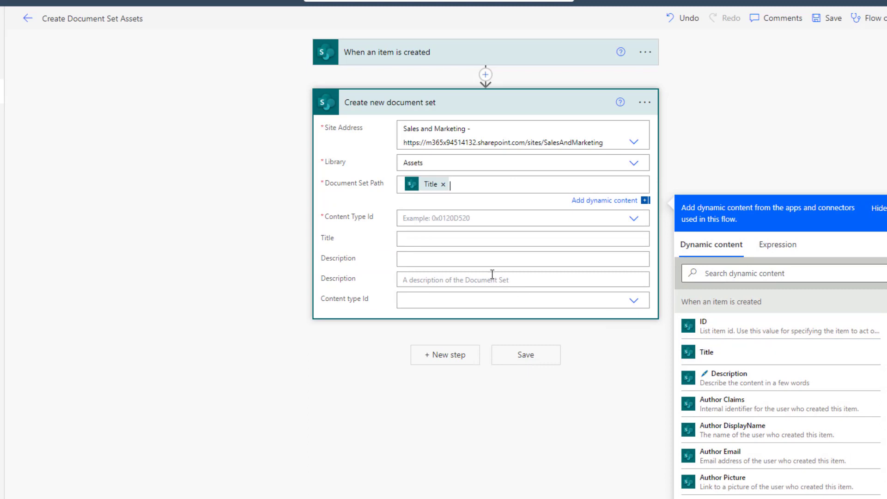
click(479, 219)
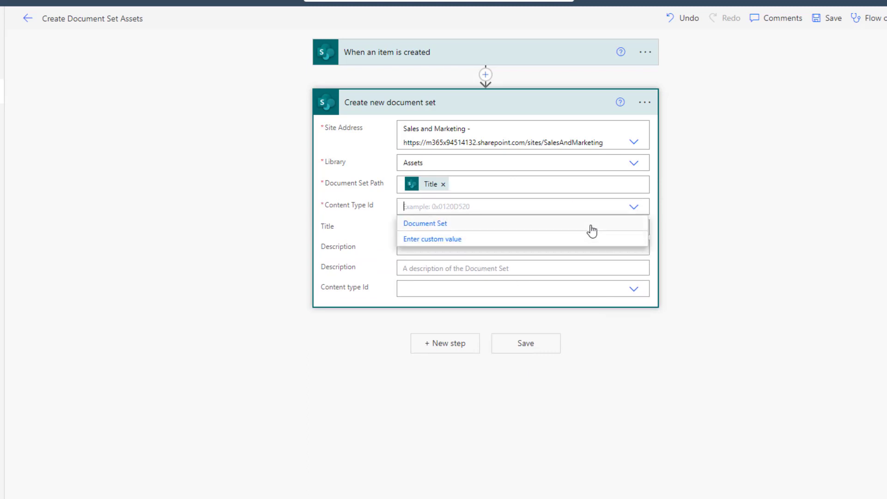
click(592, 227)
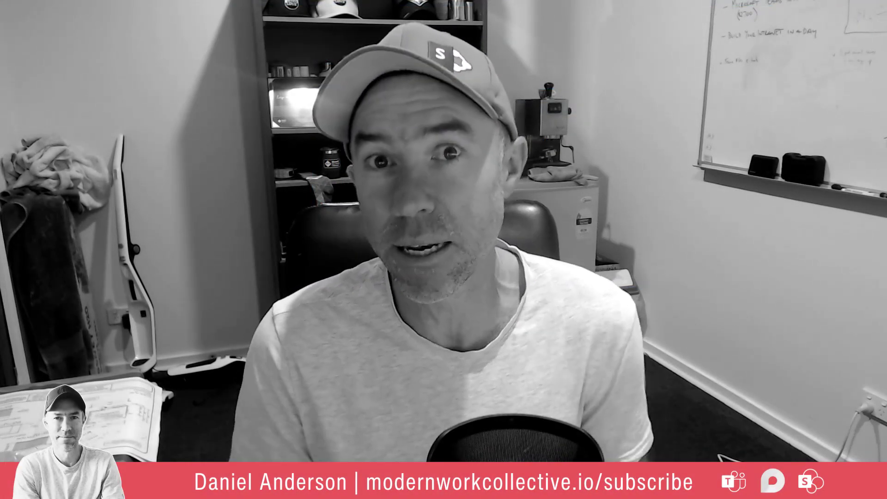
Build a new list from the Content scheduler template, keeping the default name 'Content scheduler'.
click(431, 70)
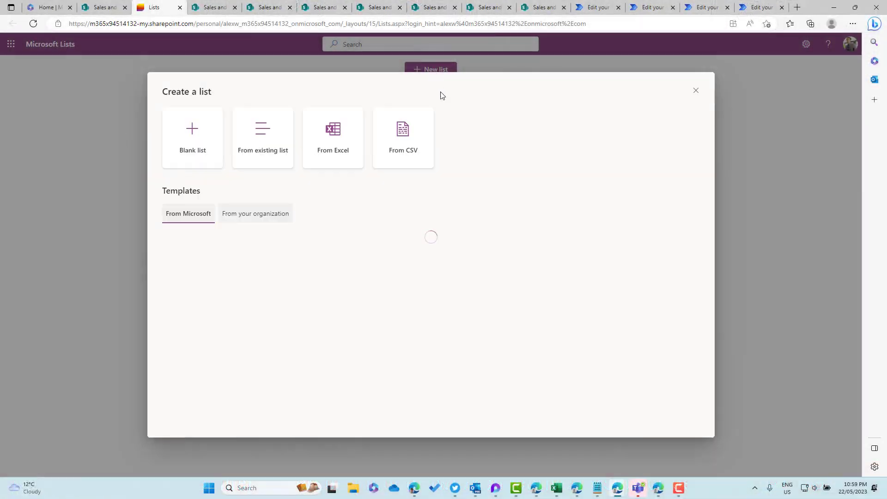
click(581, 356)
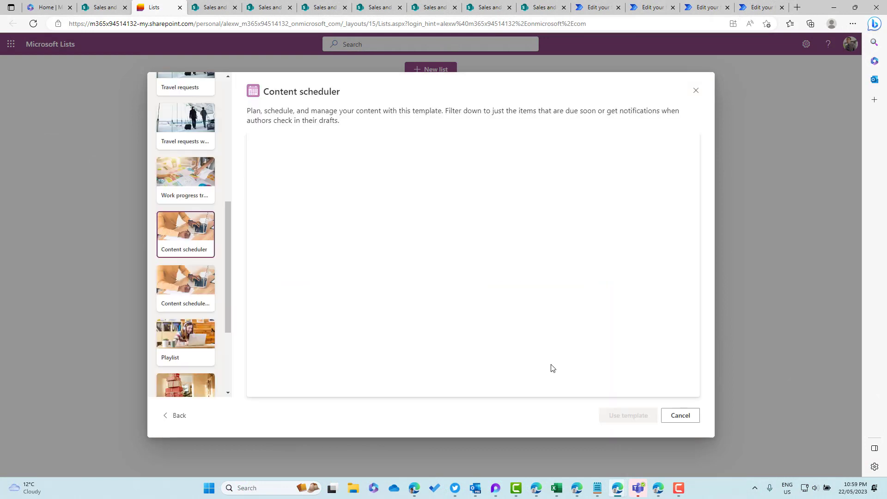
click(627, 415)
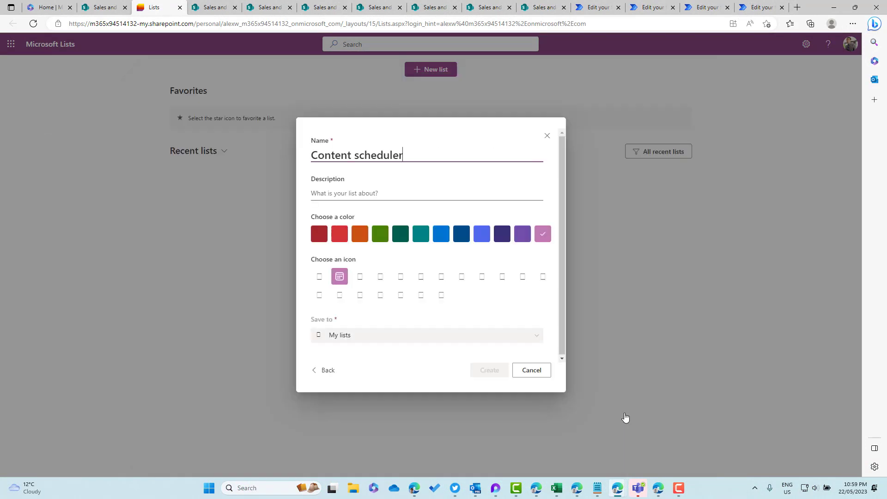
click(494, 375)
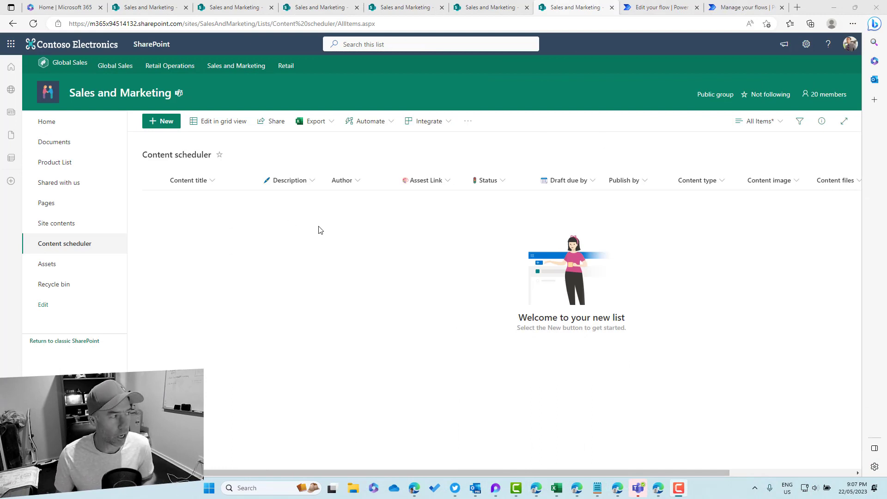
Go via Content scheduler to the empty Assets library and view its New menu options.
click(70, 249)
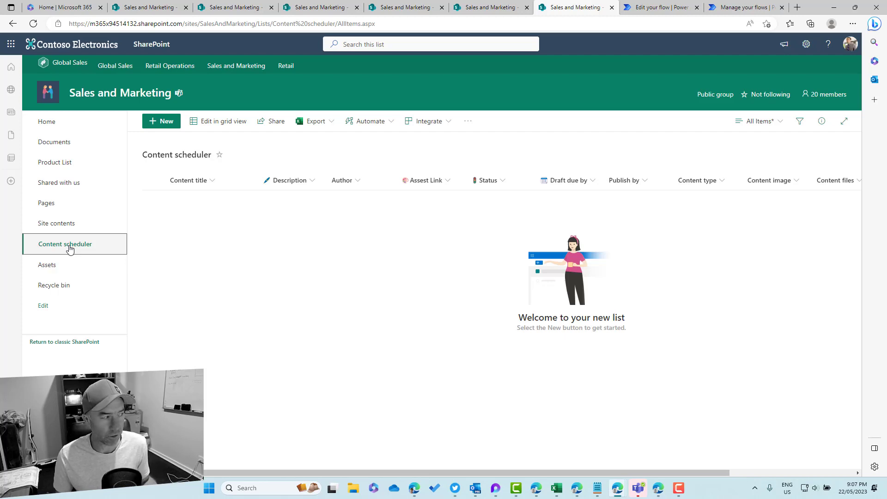
click(57, 270)
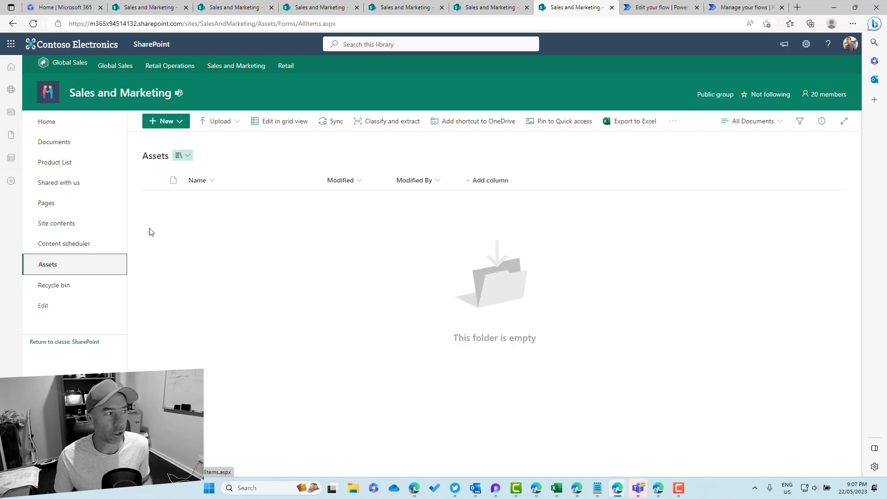
click(178, 122)
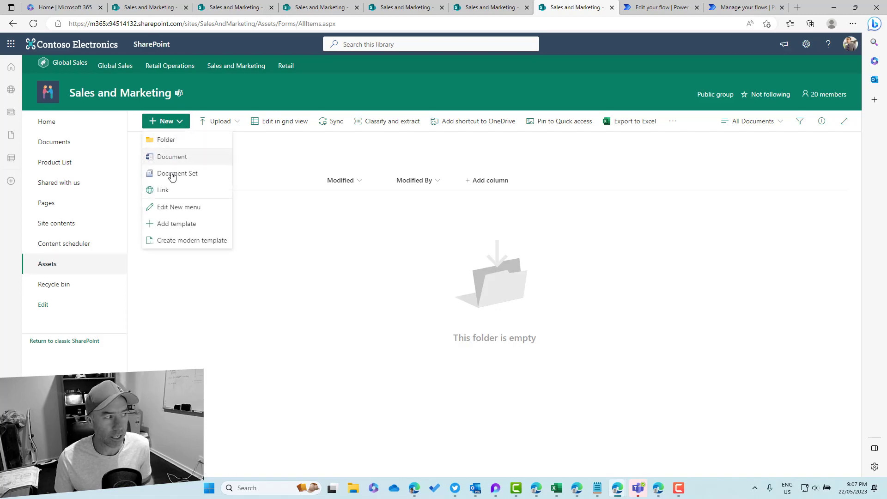
Move between Content scheduler and Assets, ending on Content scheduler, then return to Power Automate.
click(65, 244)
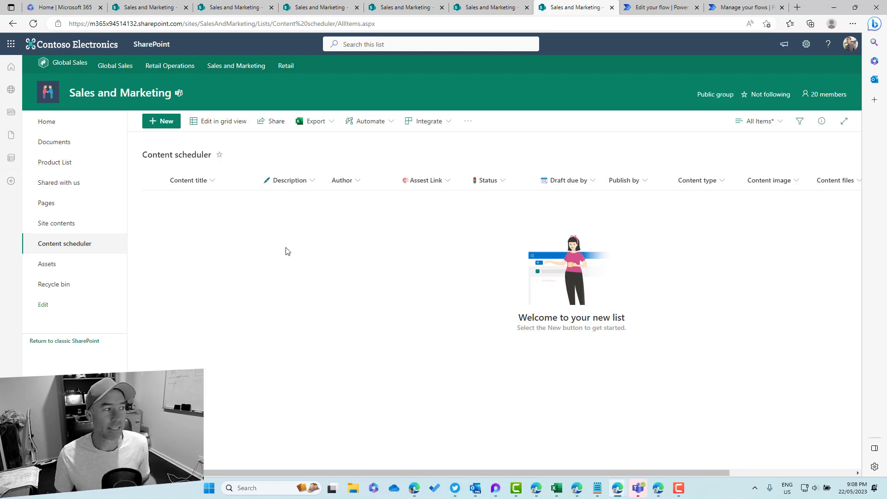
click(67, 269)
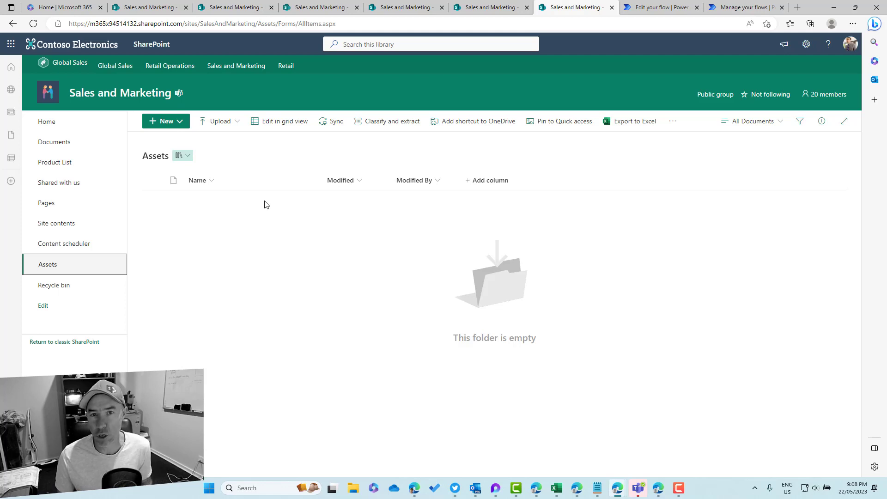
click(87, 244)
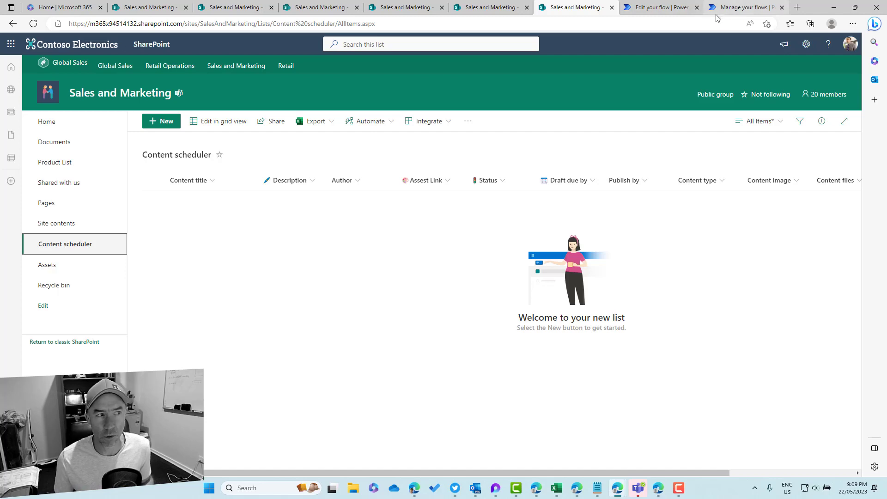
click(730, 12)
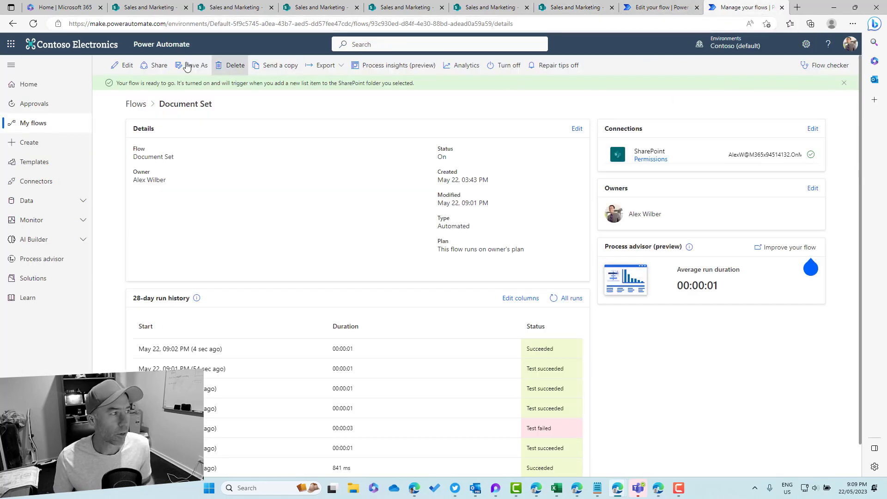
Edit the Document Set flow and expand its trigger, Create new document set, Get folder metadata and Update item steps.
click(121, 65)
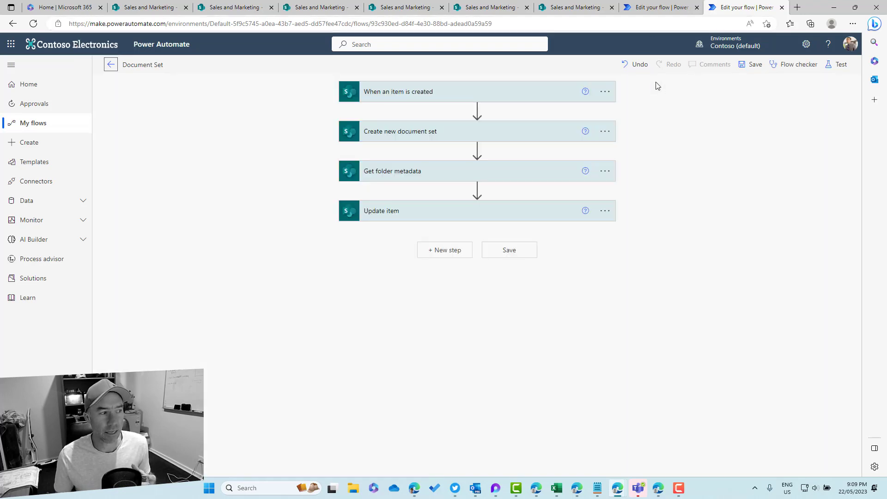
click(491, 102)
click(433, 204)
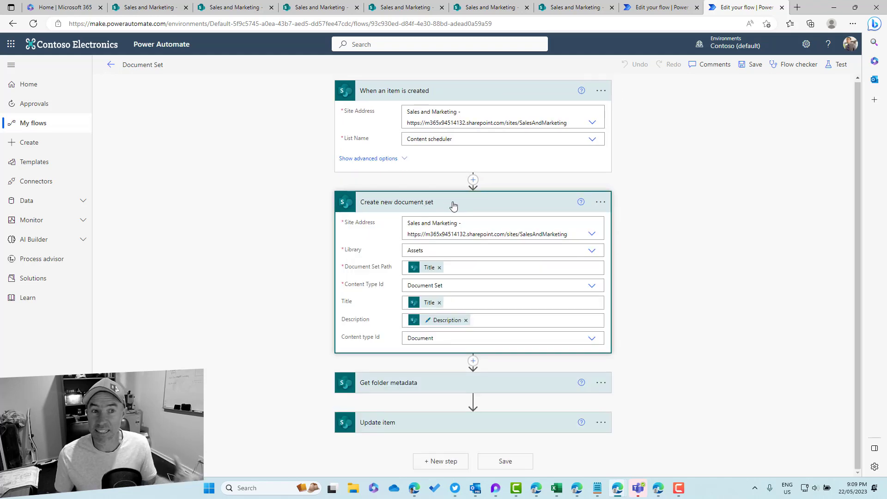
click(413, 387)
click(422, 424)
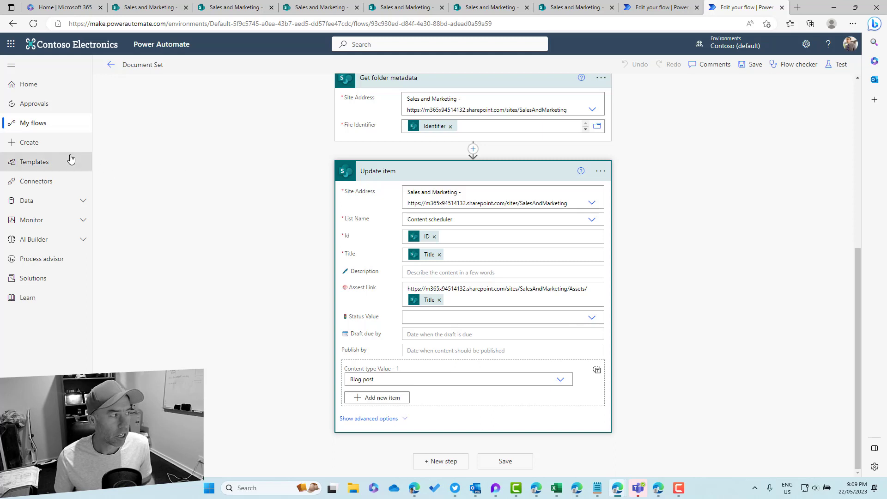
Open the Create page in a new browser tab and switch to it.
right_click(28, 143)
click(59, 154)
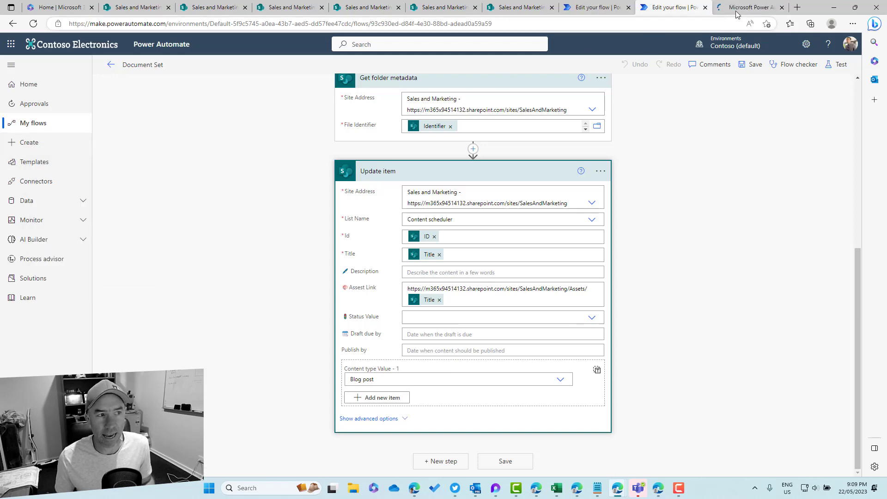
click(738, 10)
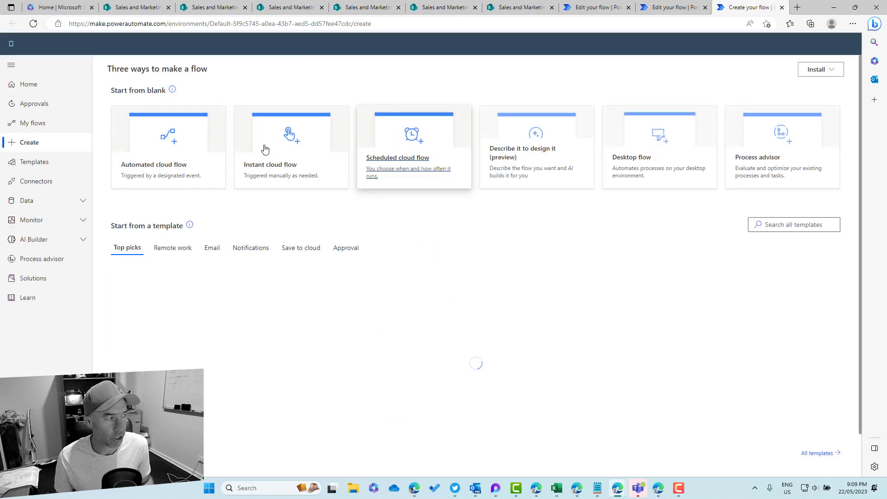
Create automated flow 'Create Document Set Assets' with the SharePoint 'When an item is created' trigger.
click(154, 165)
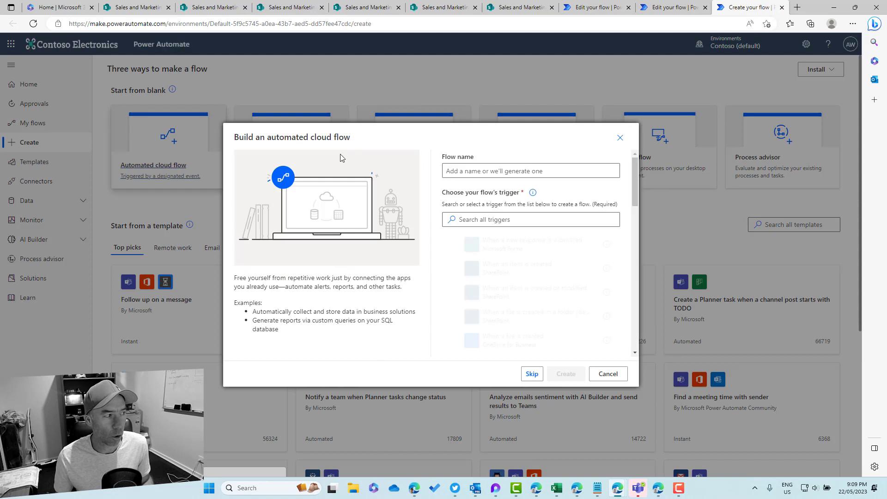
click(478, 171)
text(C)
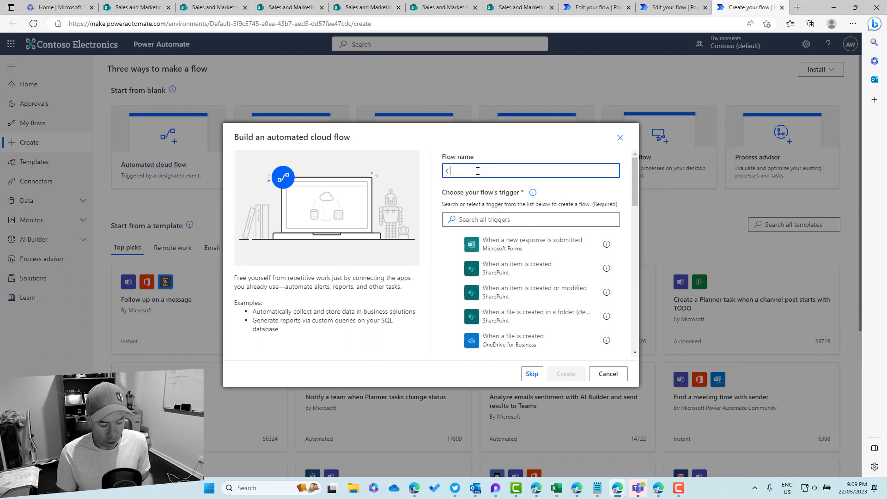
text(reate Document )
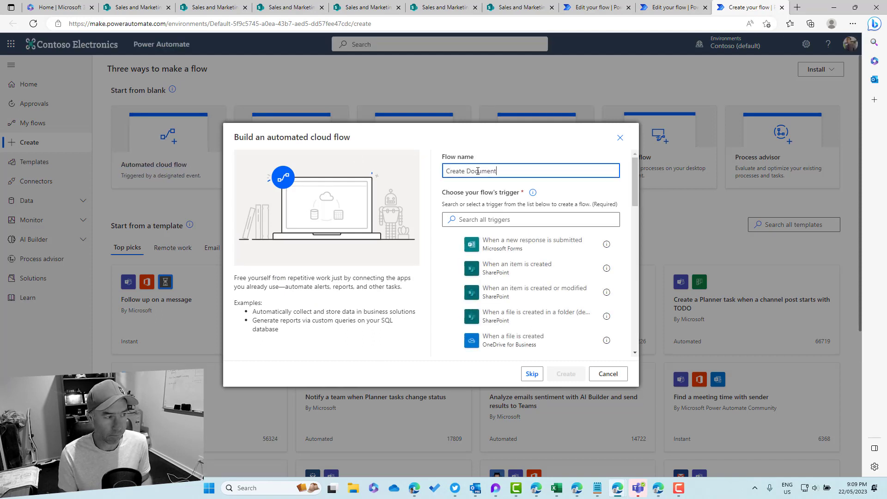
text(Set Asset)
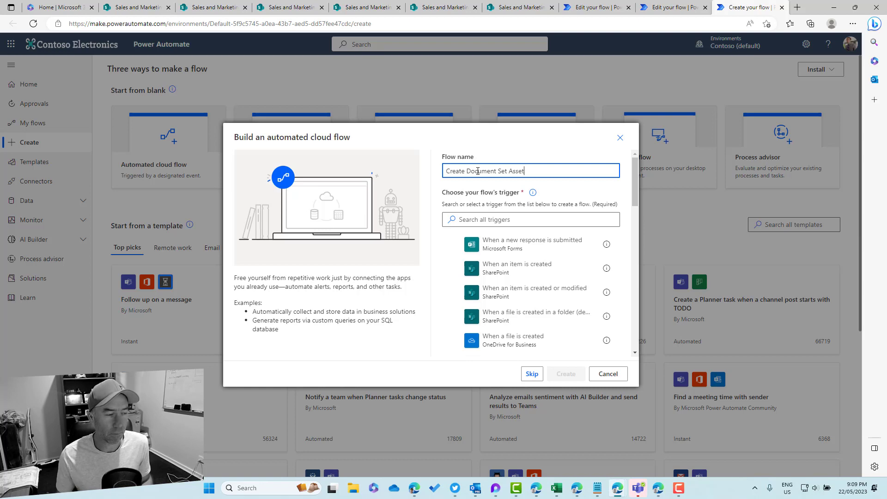
text(s)
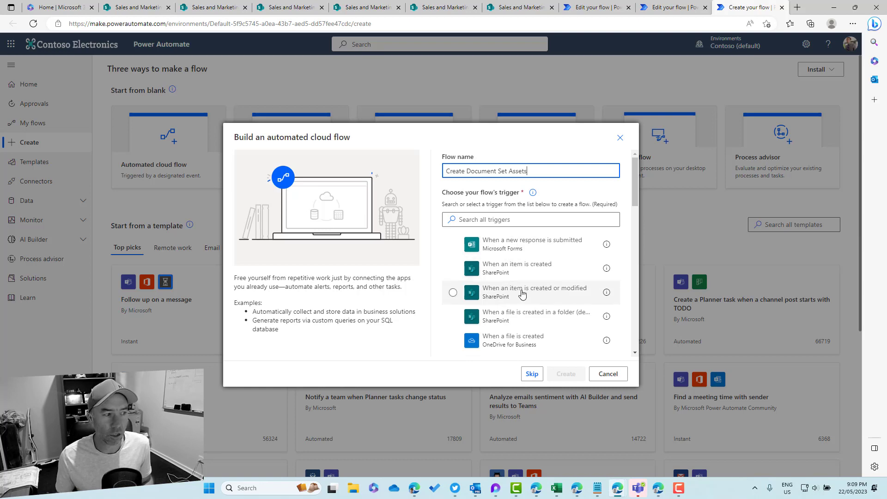
click(516, 276)
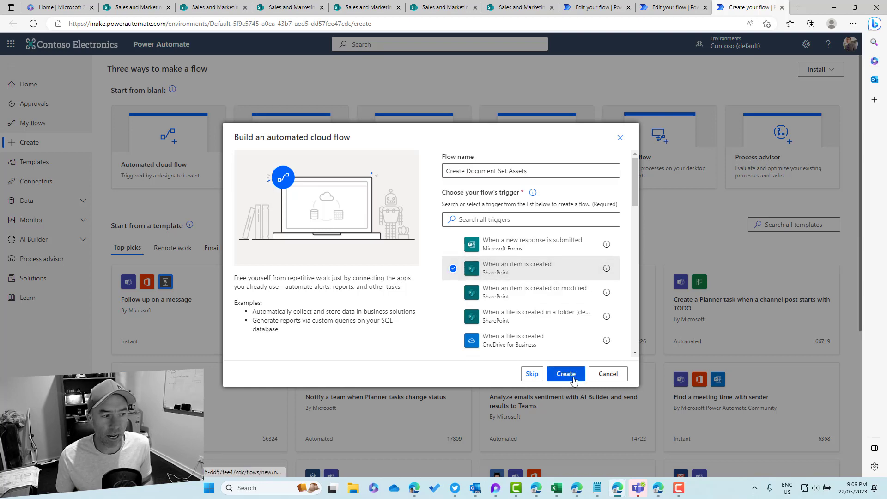
click(573, 375)
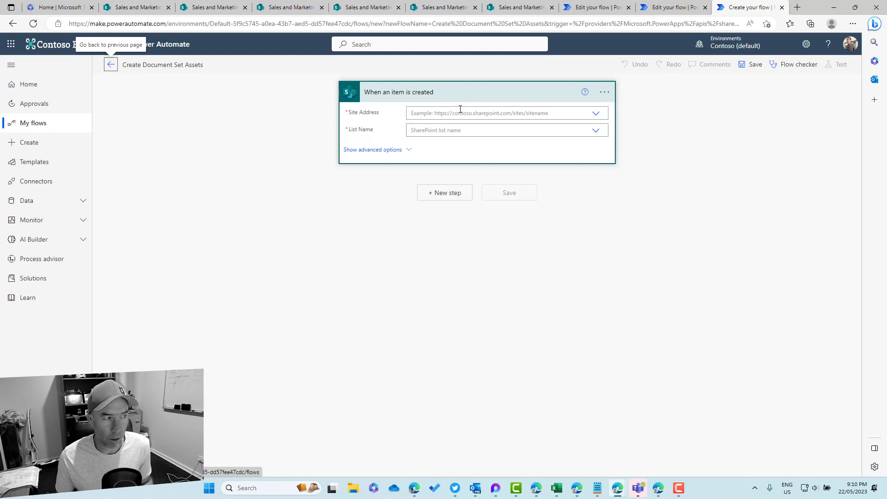
click(460, 112)
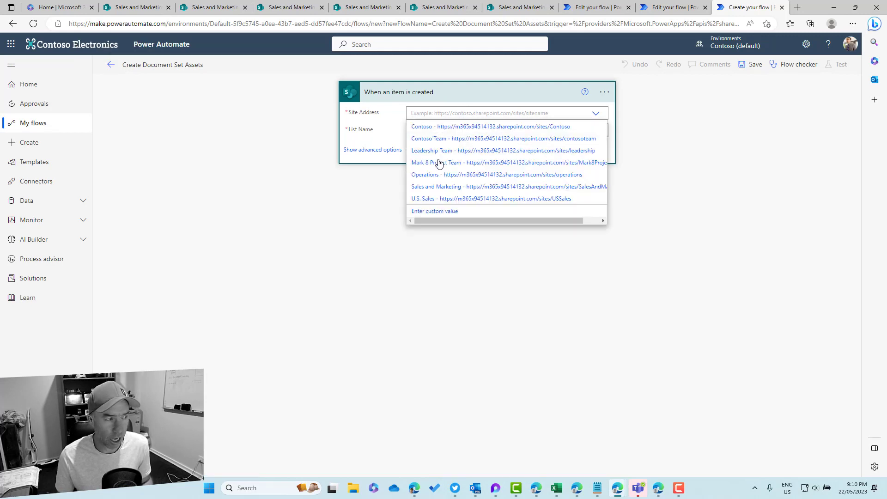
Point the trigger at the Sales and Marketing site's Content scheduler list.
click(446, 187)
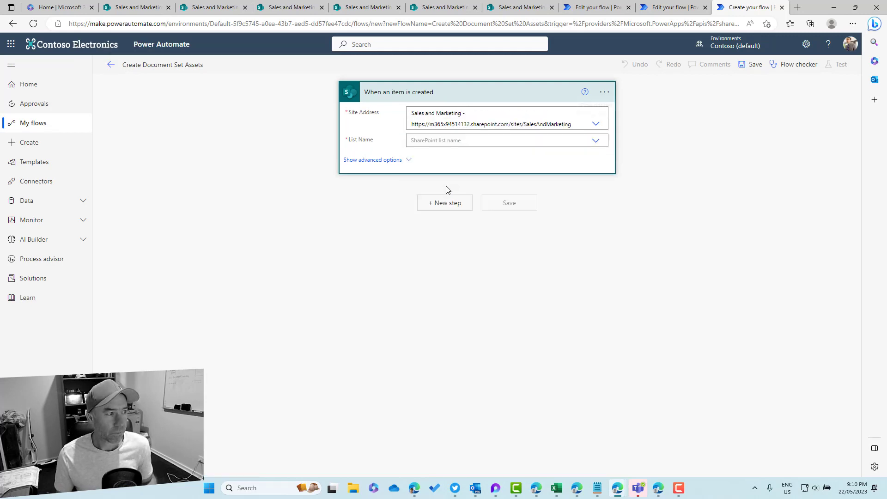
click(430, 140)
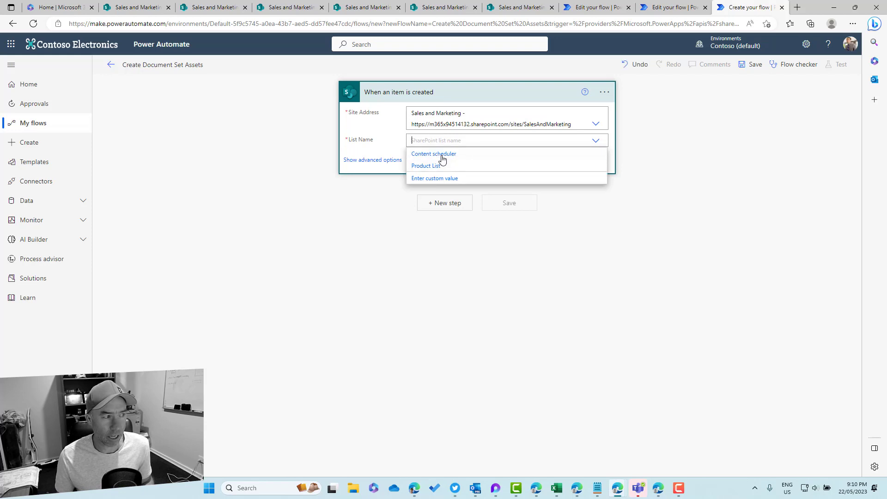
click(442, 154)
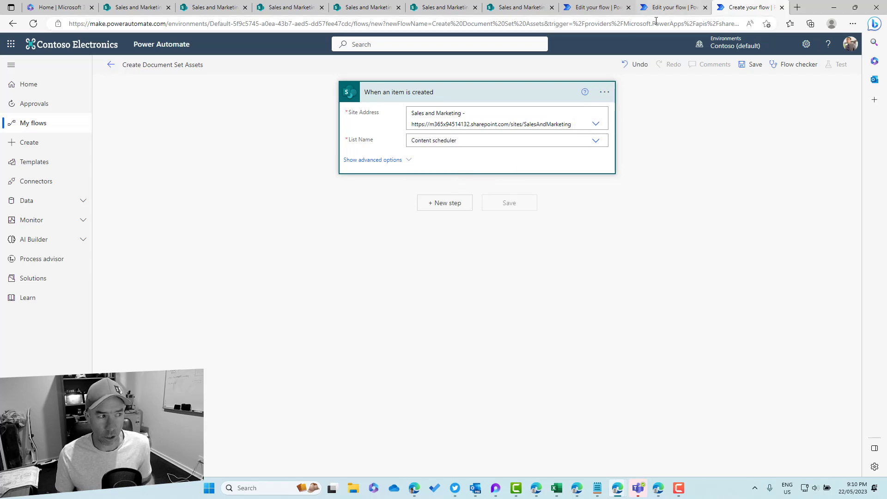
Add a SharePoint 'Create new document set' step after the trigger.
click(440, 203)
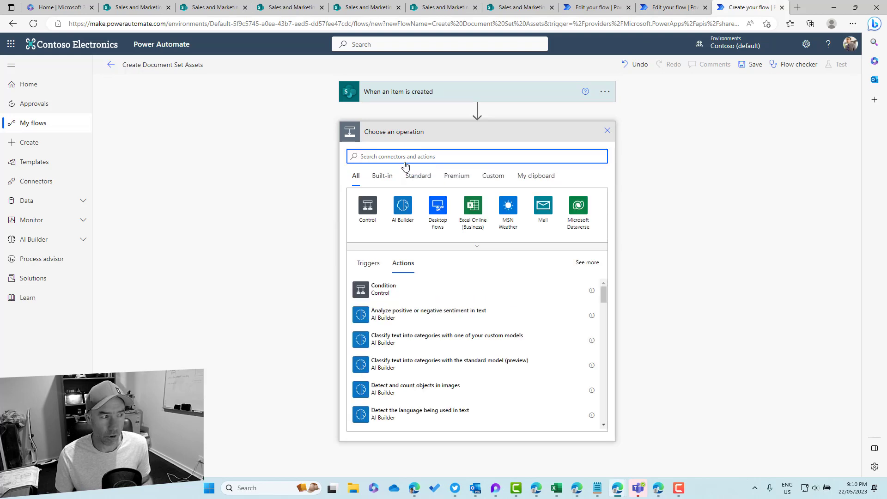
text(sharepoint)
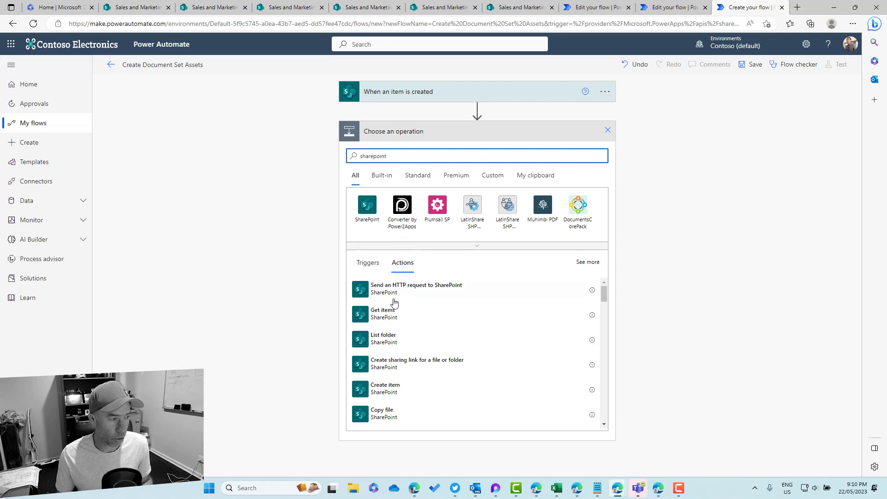
scroll(437, 357, down, 1)
scroll(437, 357, down, 4)
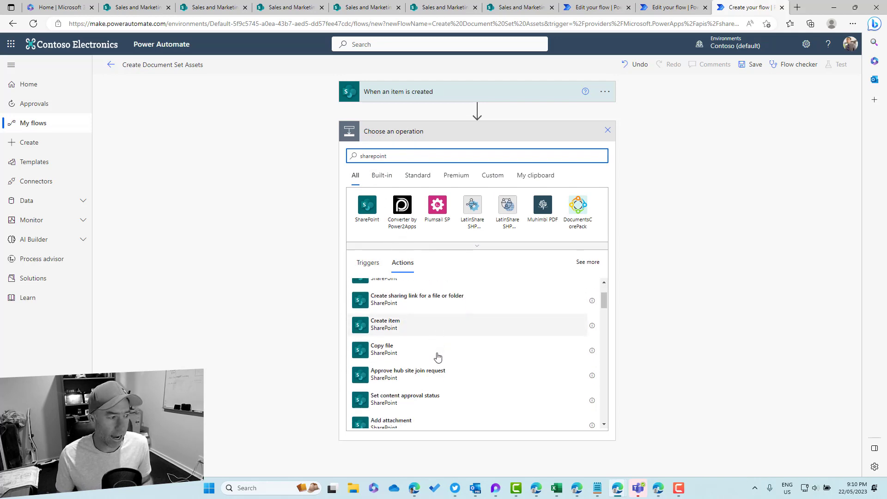
scroll(438, 358, down, 3)
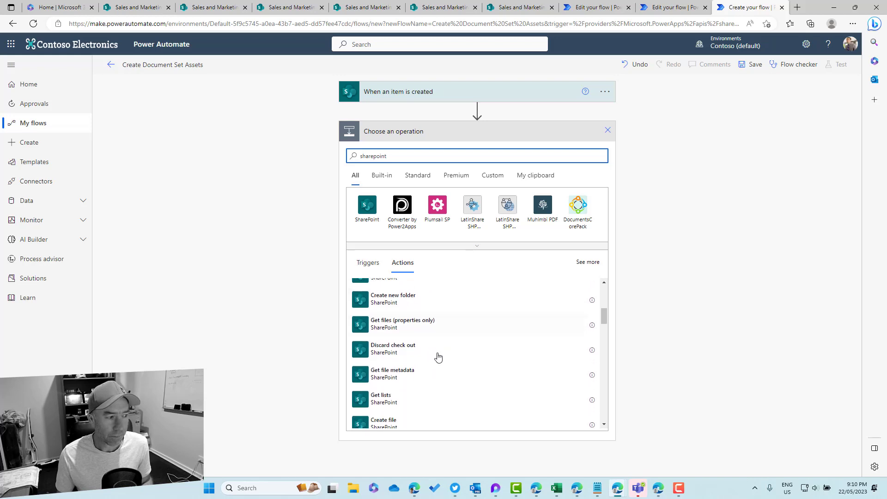
scroll(436, 356, down, 3)
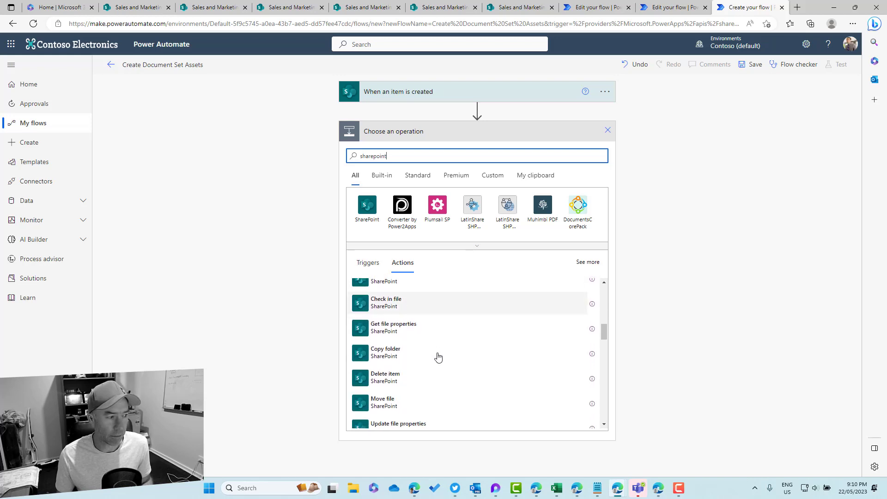
click(369, 207)
text(create)
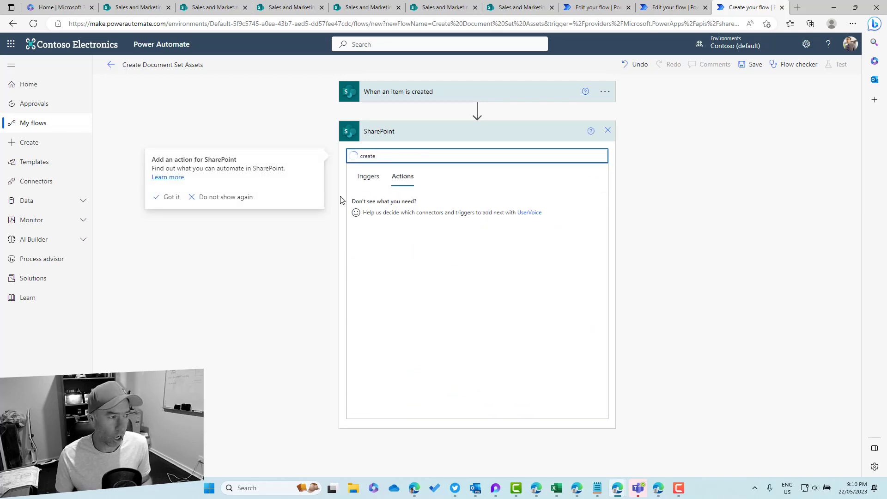
click(434, 255)
click(435, 255)
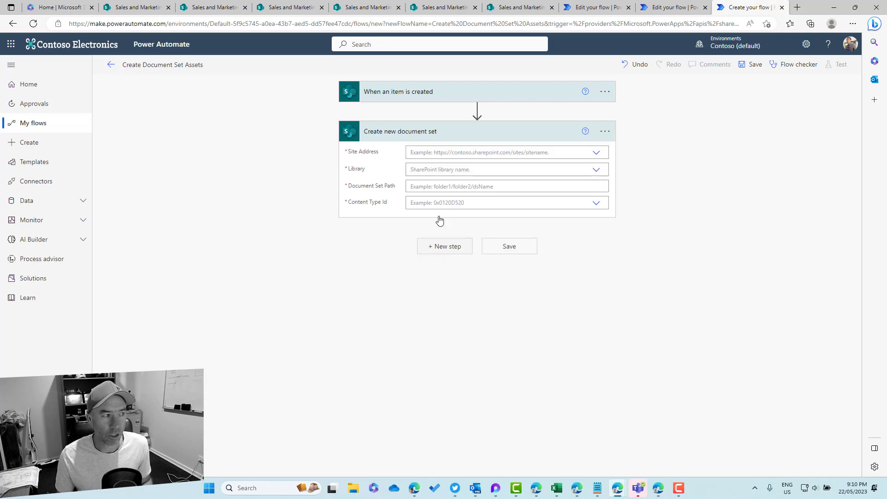
Set the step to the Sales and Marketing site, Assets library and Document Set content type.
click(439, 152)
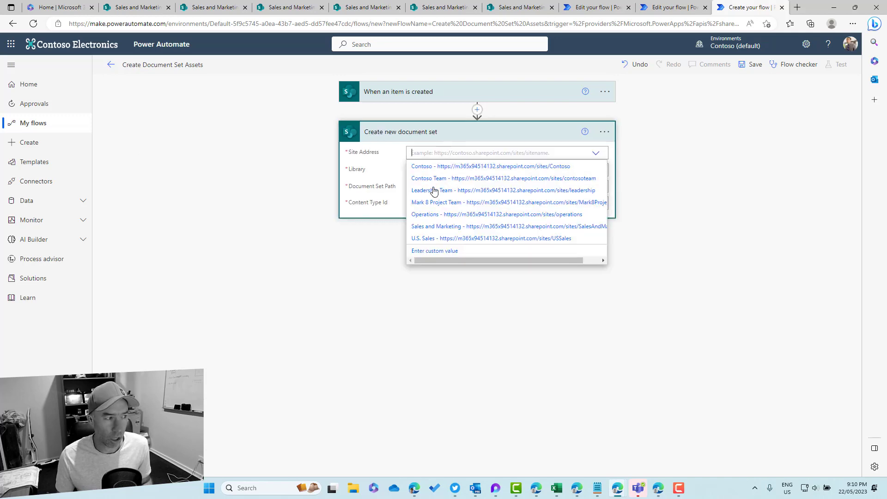
click(437, 227)
click(427, 180)
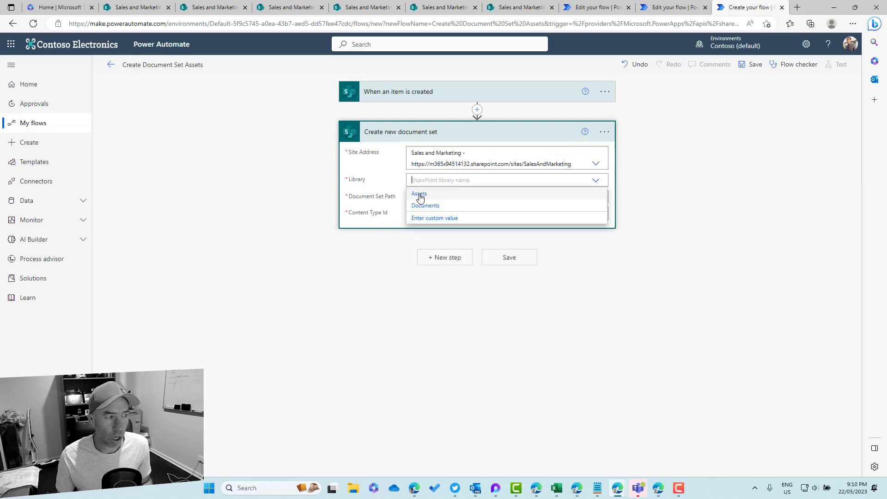
click(421, 195)
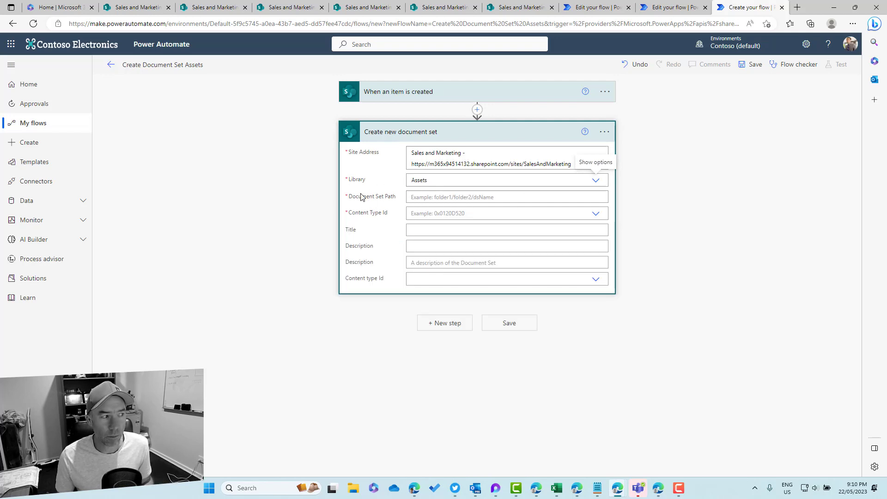
click(594, 216)
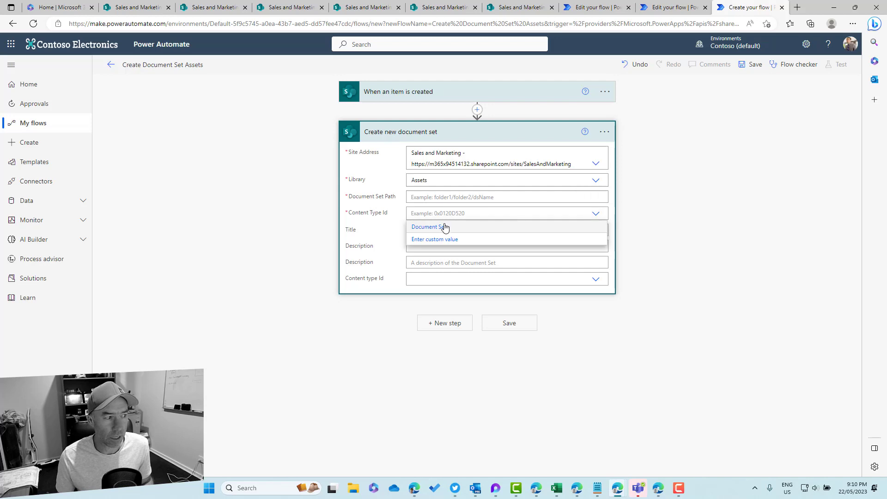
click(424, 227)
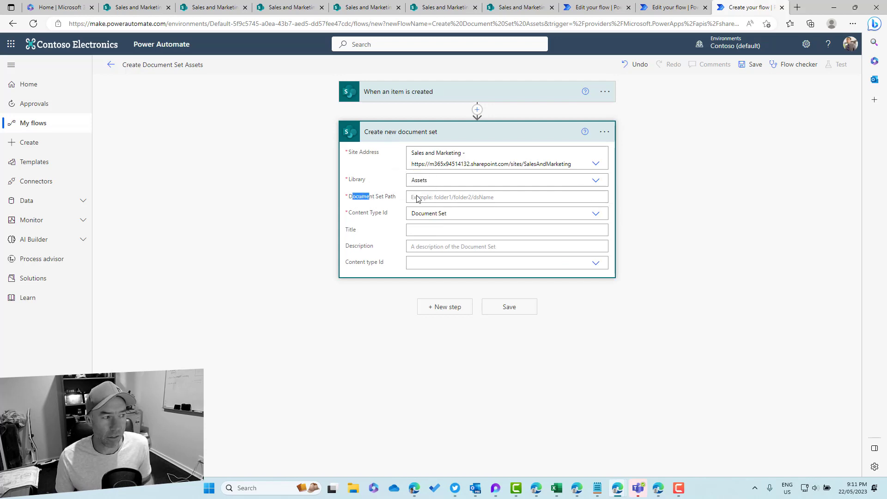
Fill path and Title with the item Title, Description with item Description, leaving the second content type empty.
click(418, 197)
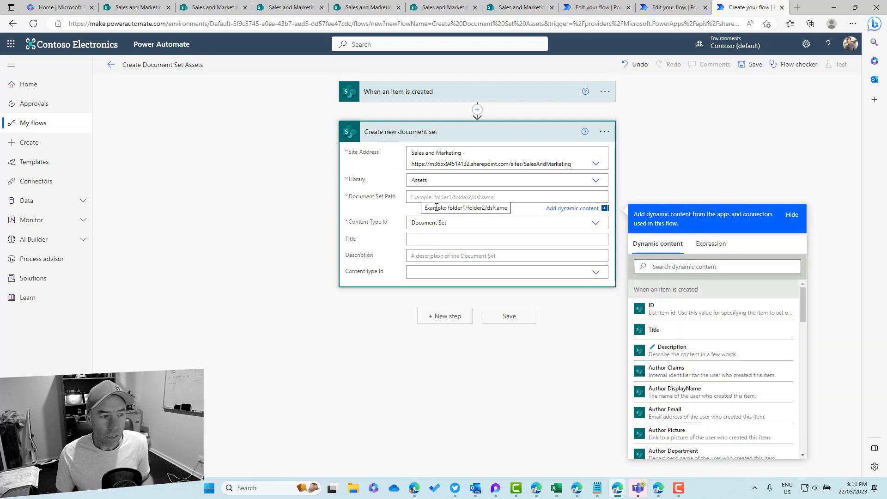
click(667, 333)
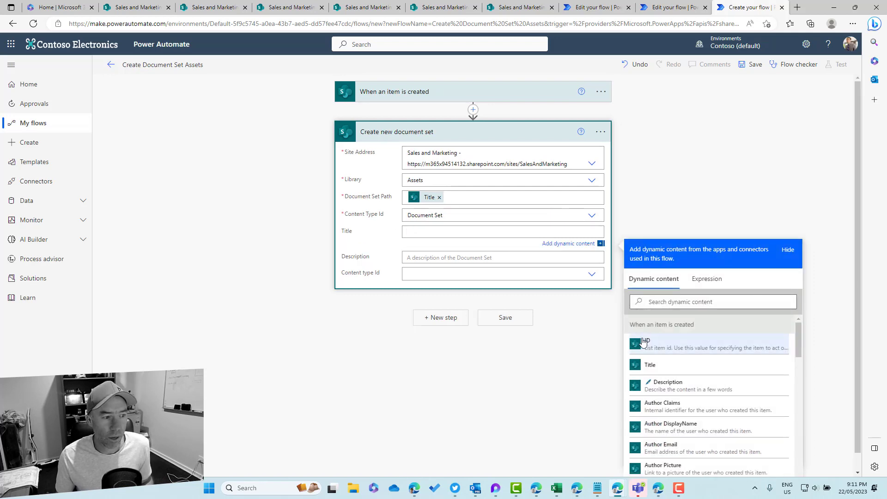
click(650, 366)
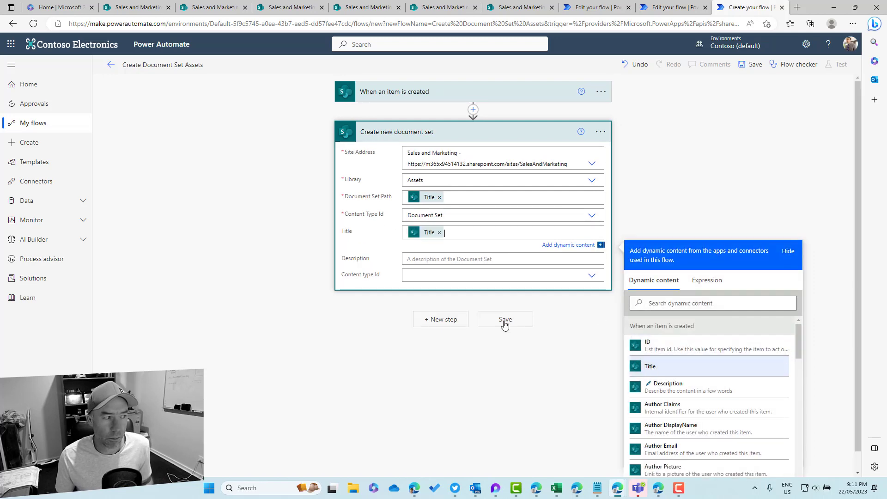
click(420, 259)
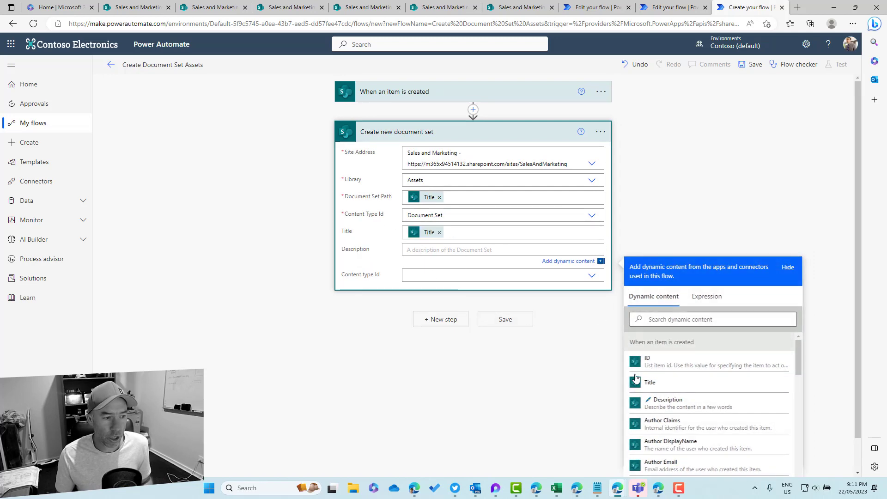
click(669, 408)
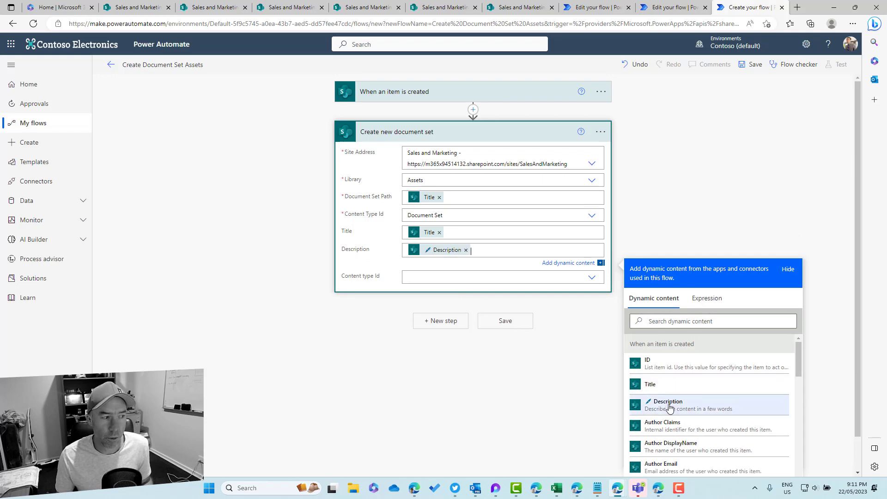
click(488, 284)
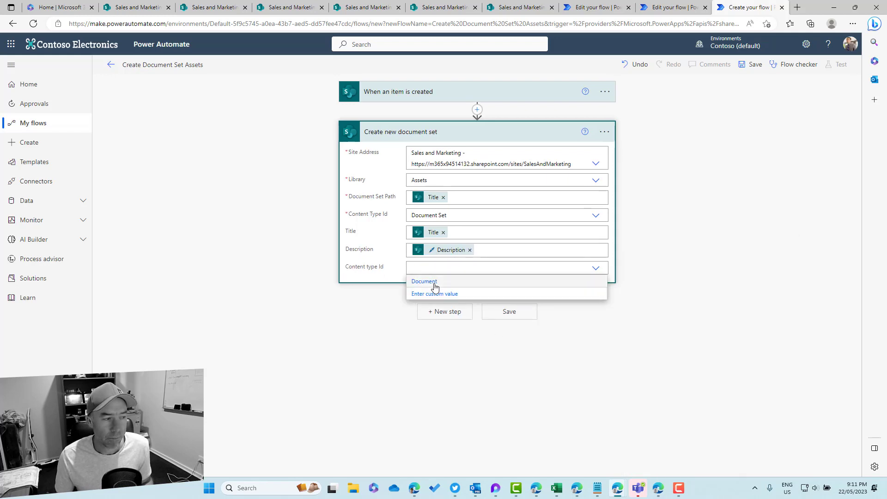
click(440, 283)
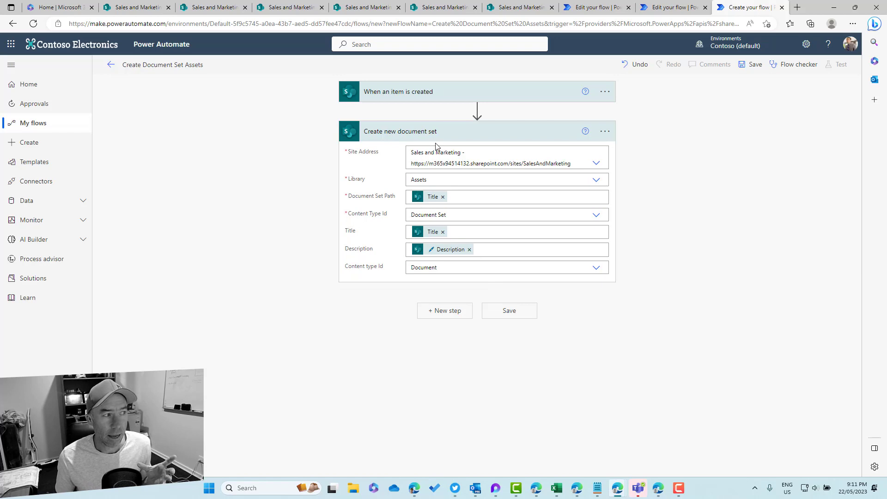
click(408, 270)
key(BackSpace)
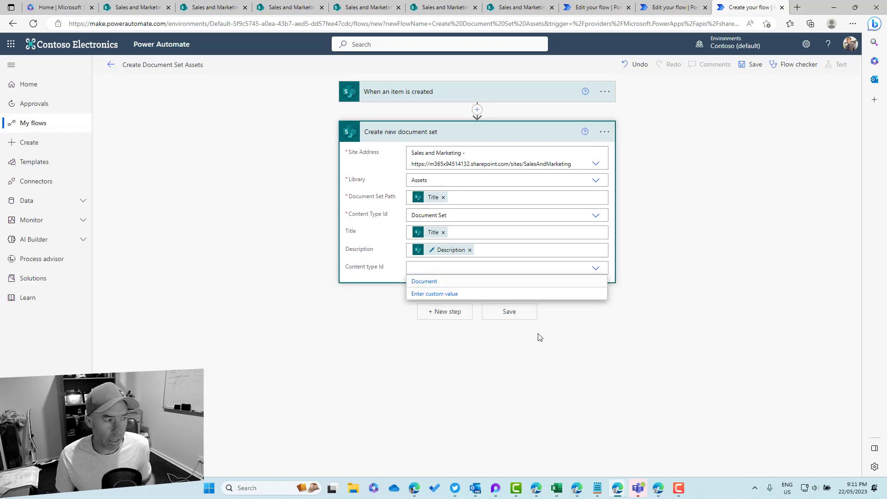
click(517, 336)
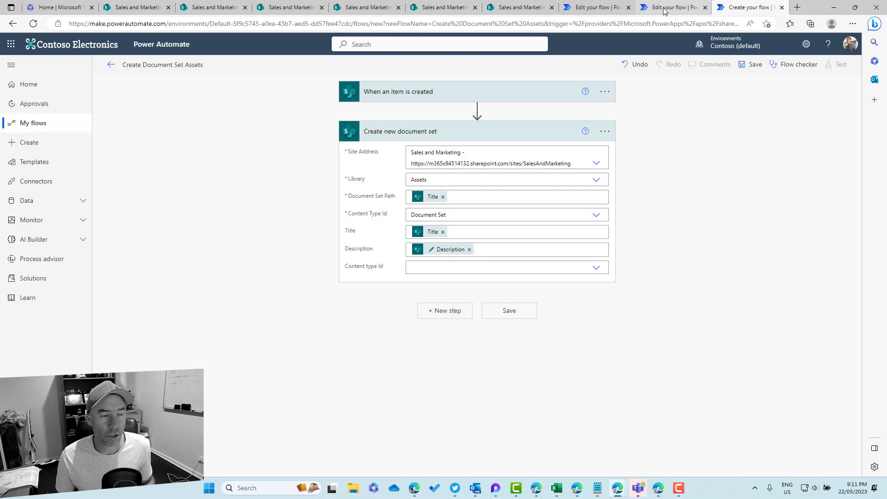
mouse_move(665, 16)
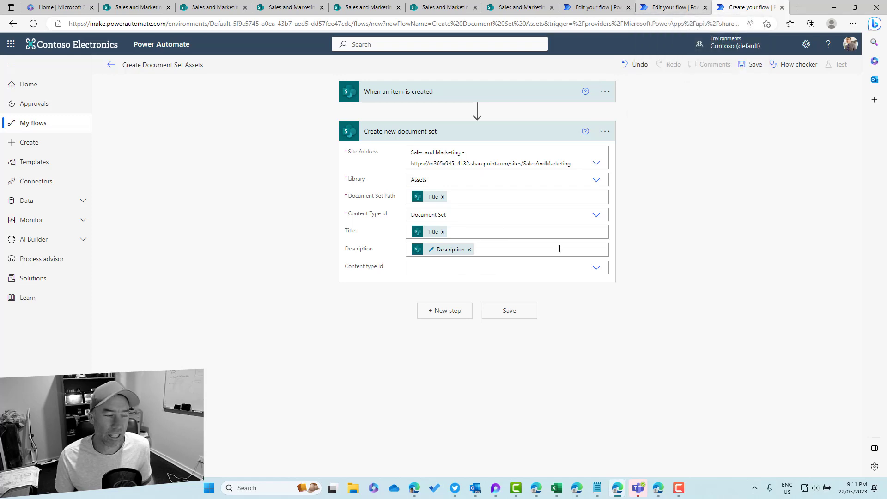
Review the existing Document Set flow for reference, then return to Create Document Set Assets.
click(667, 6)
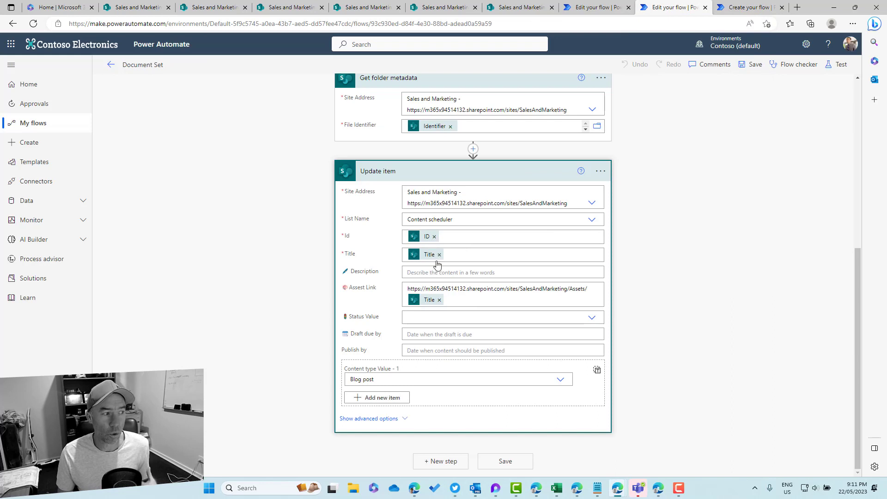
scroll(423, 253, up, 3)
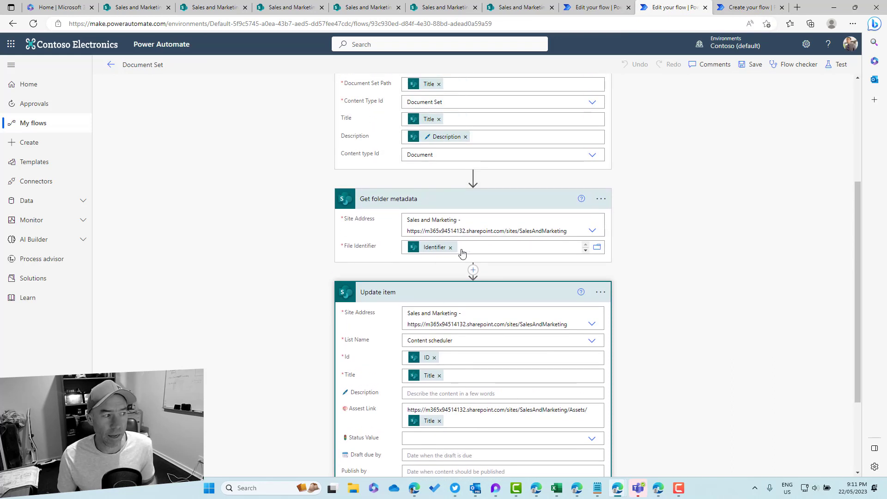
scroll(448, 299, down, 2)
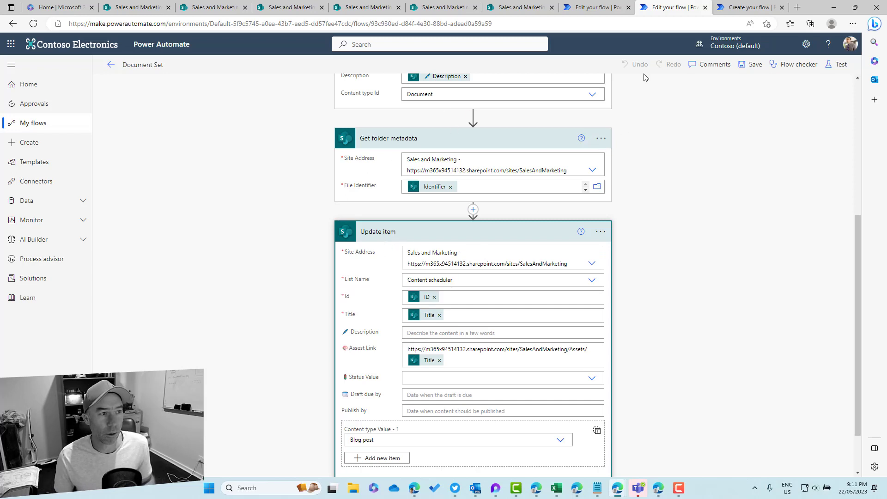
click(749, 8)
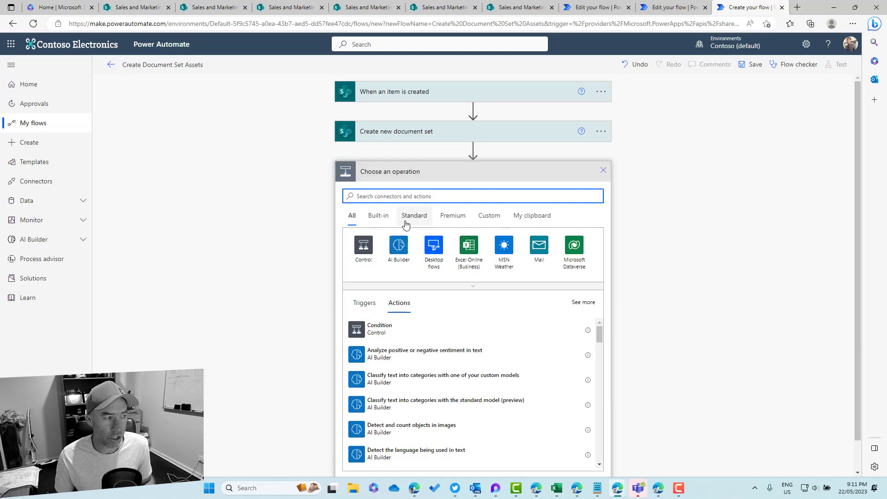
Add an Update item step using the Sales and Marketing site's Content scheduler list.
text(update item)
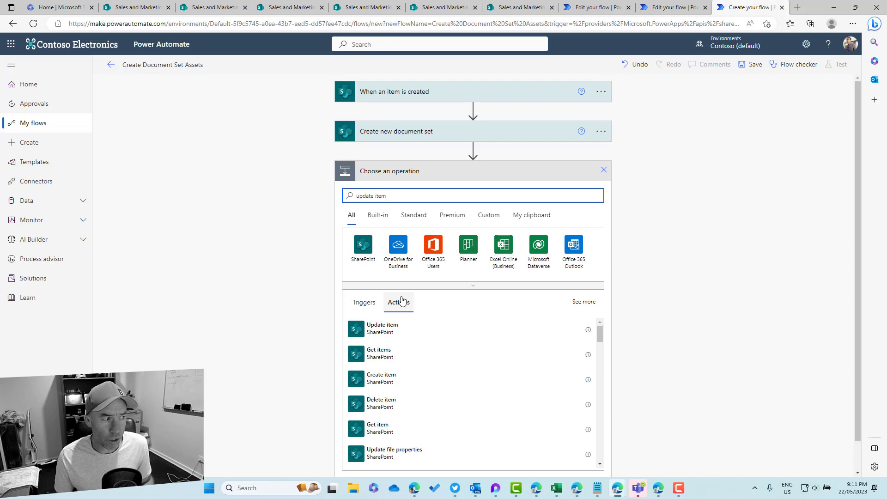
click(428, 329)
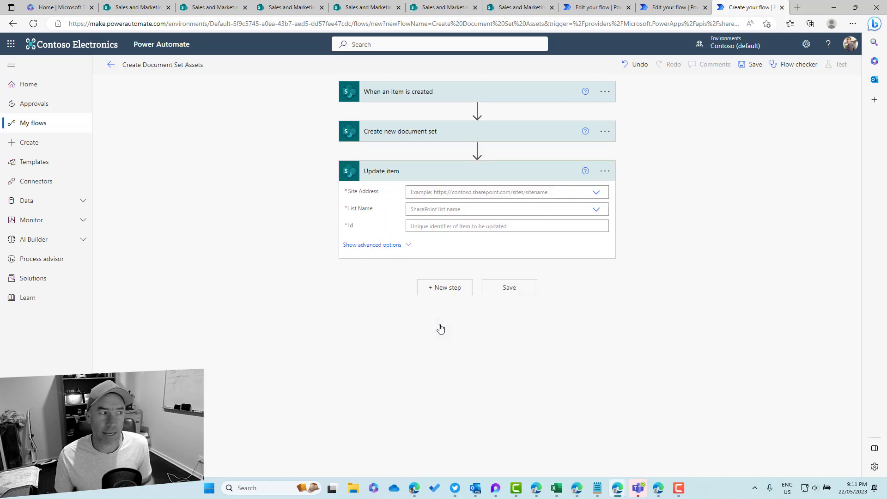
click(441, 192)
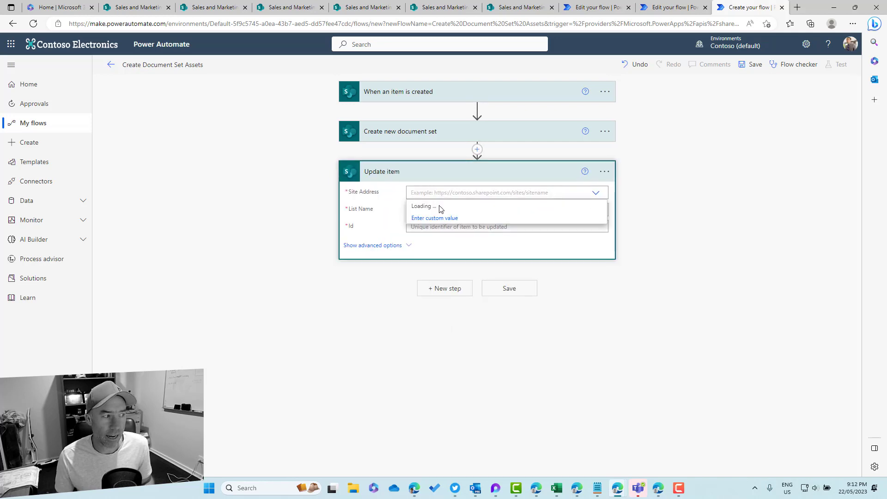
click(439, 267)
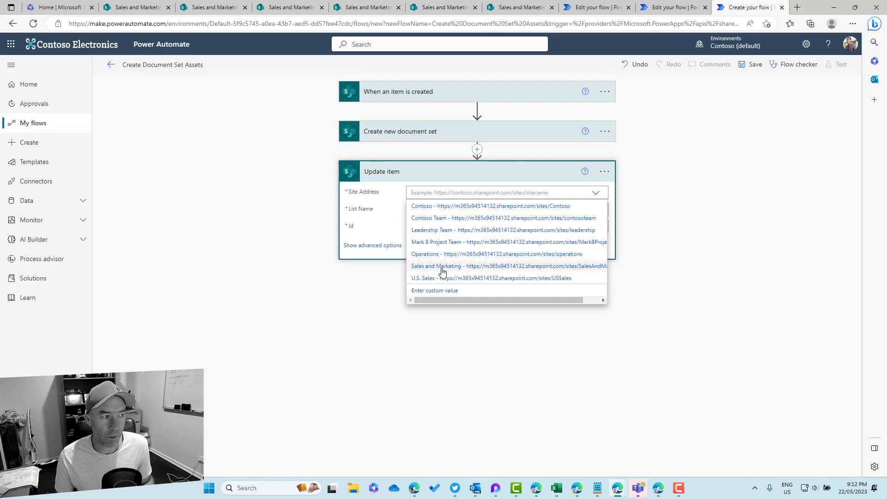
click(423, 220)
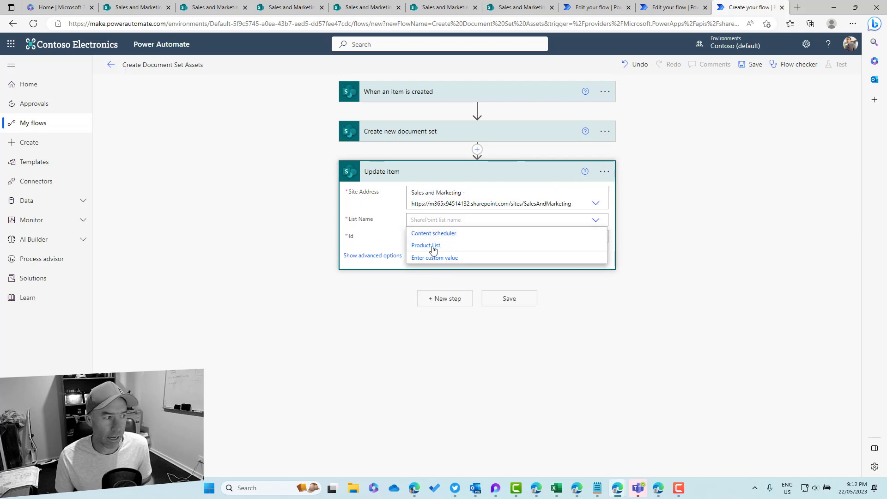
click(435, 236)
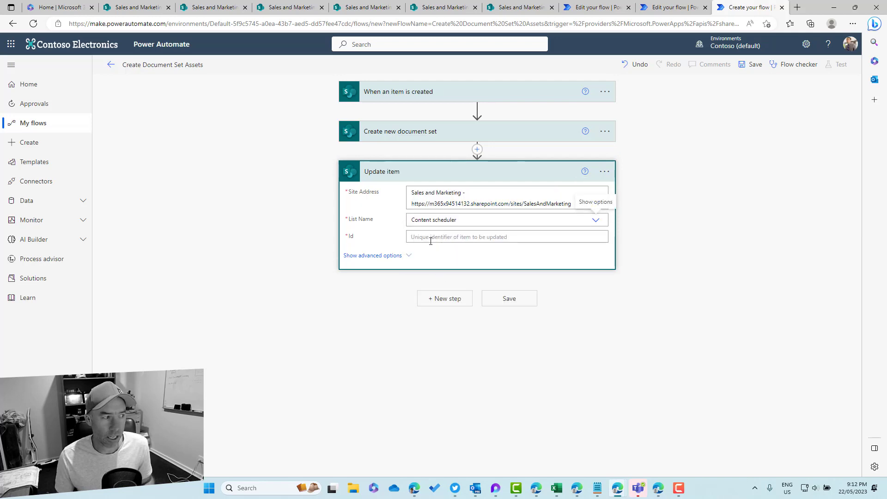
Map Update item Id and Title to the created item's ID and Title.
click(430, 238)
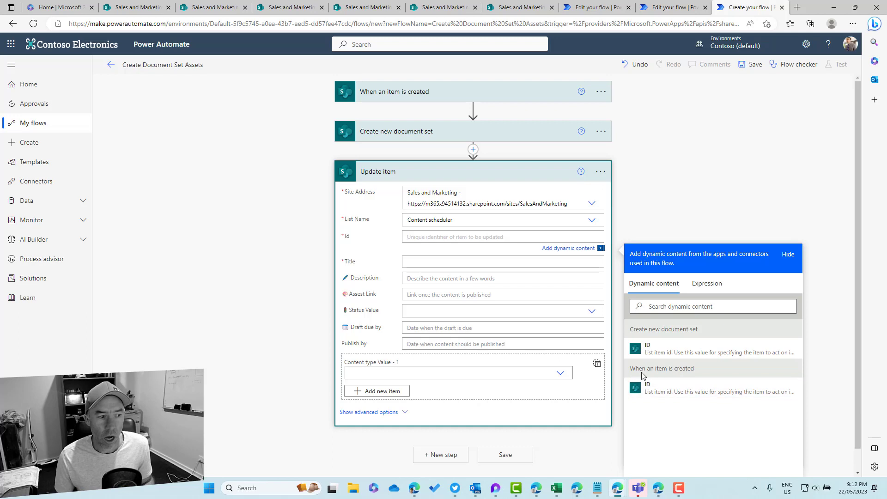
drag(699, 329, 635, 330)
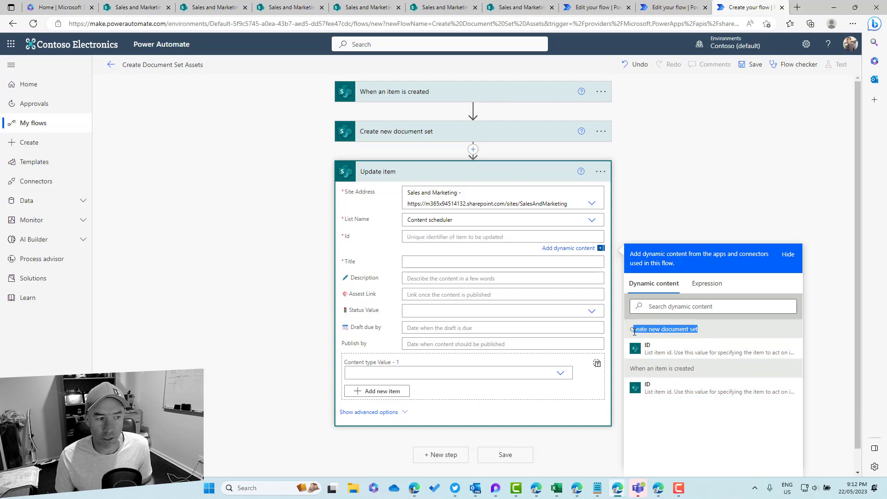
drag(695, 370, 629, 368)
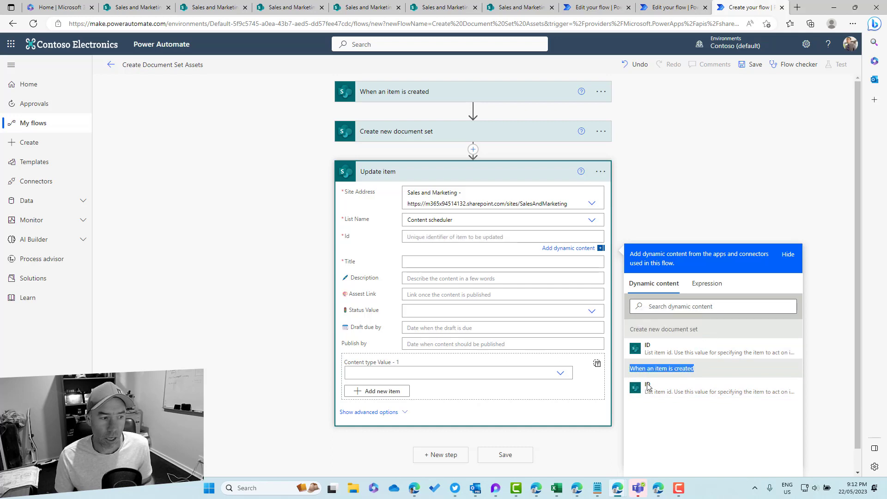
click(669, 392)
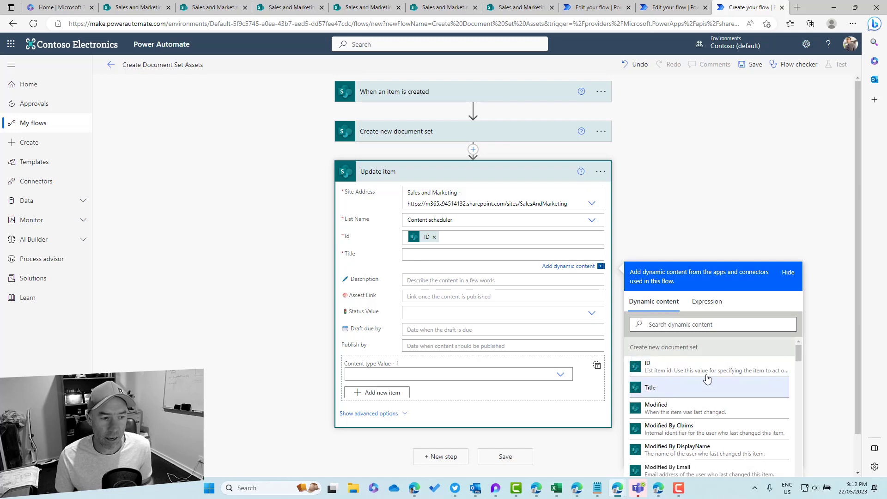
drag(859, 292, 860, 380)
drag(800, 320, 797, 374)
click(704, 283)
text(tit)
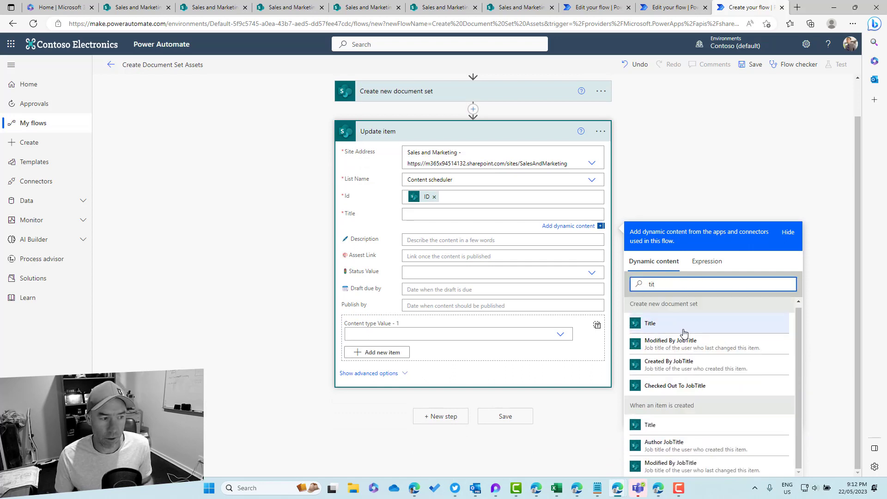
click(675, 433)
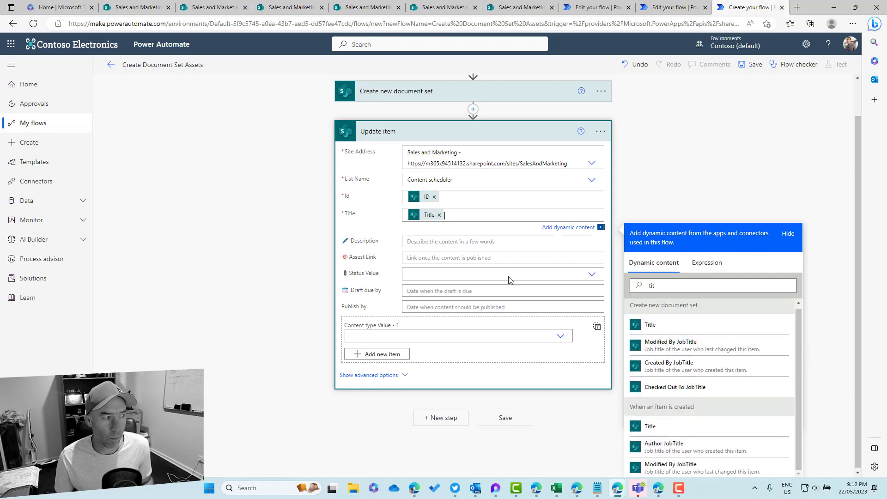
Map Description to the created item's Description and switch Status Value to a custom value.
click(494, 244)
click(660, 343)
text(des)
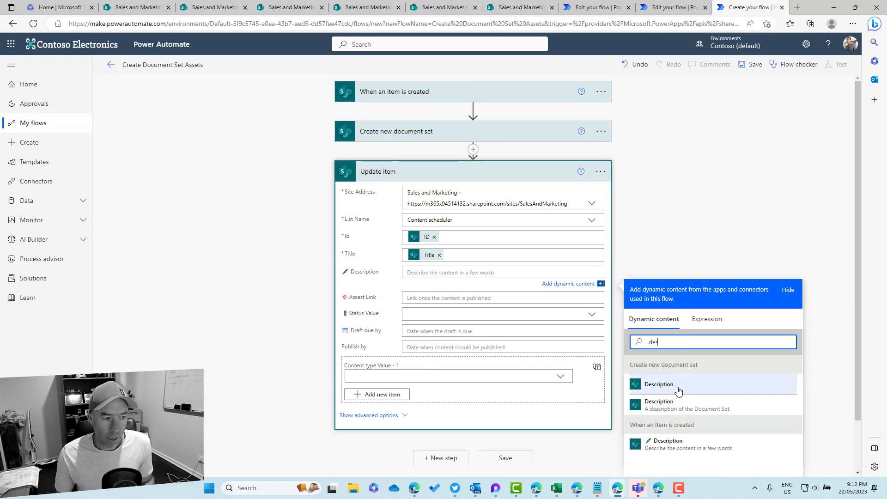
click(670, 444)
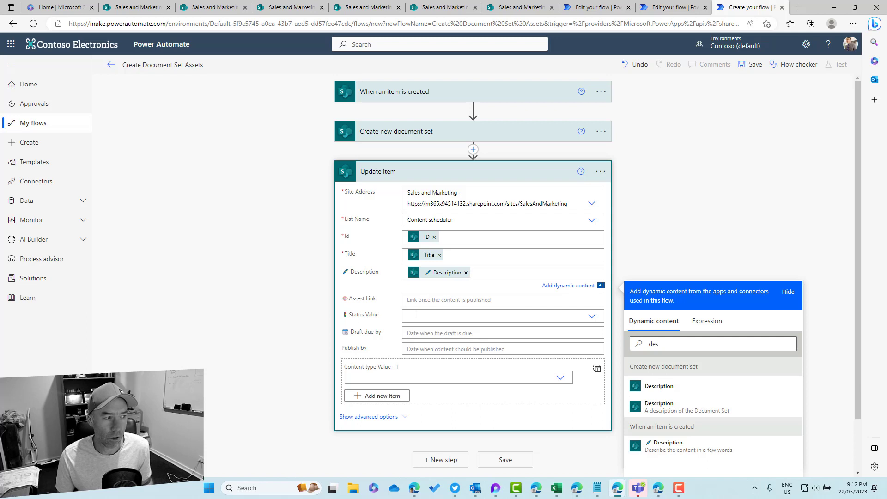
click(417, 314)
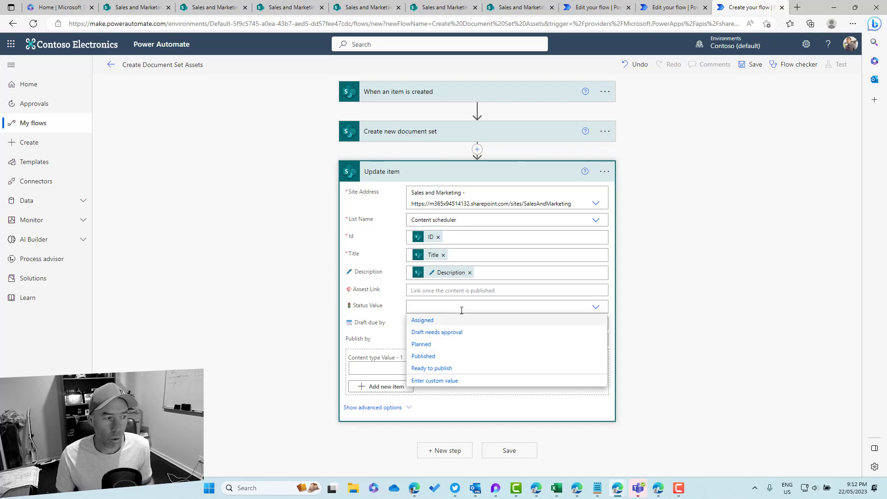
click(444, 382)
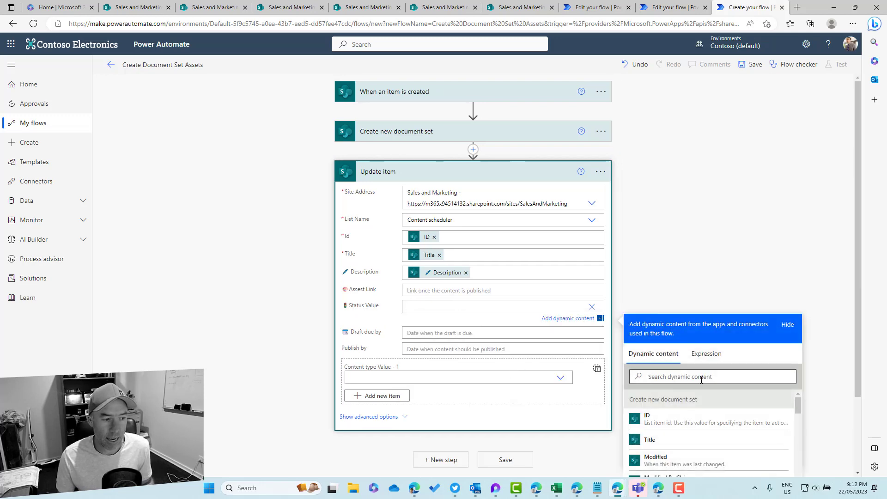
Map the Update item's Status Value to the created item's Status Value dynamic content.
scroll(703, 382, down, 3)
scroll(714, 386, down, 5)
click(660, 284)
text(statu)
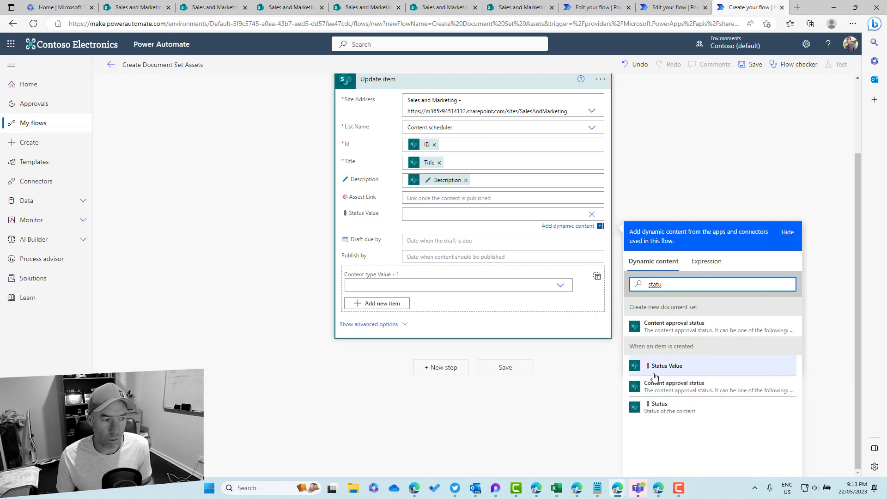
click(693, 370)
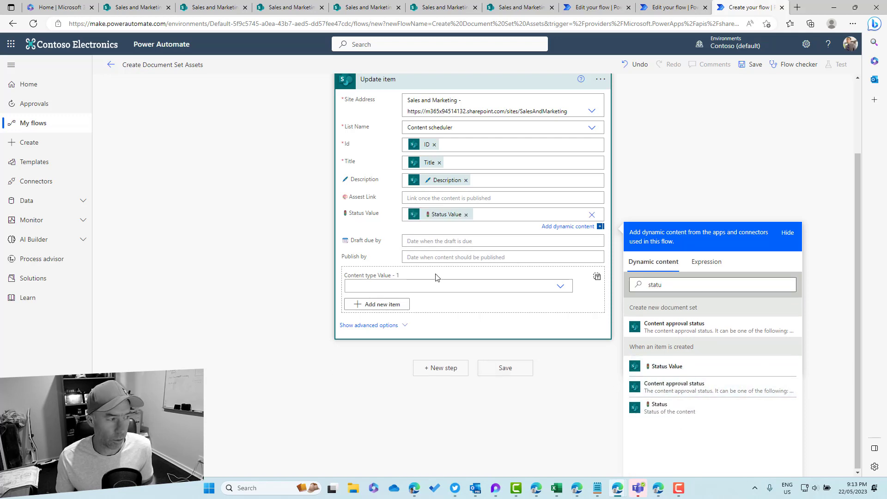
Map Draft due by to the created item's Draft due by date.
click(420, 239)
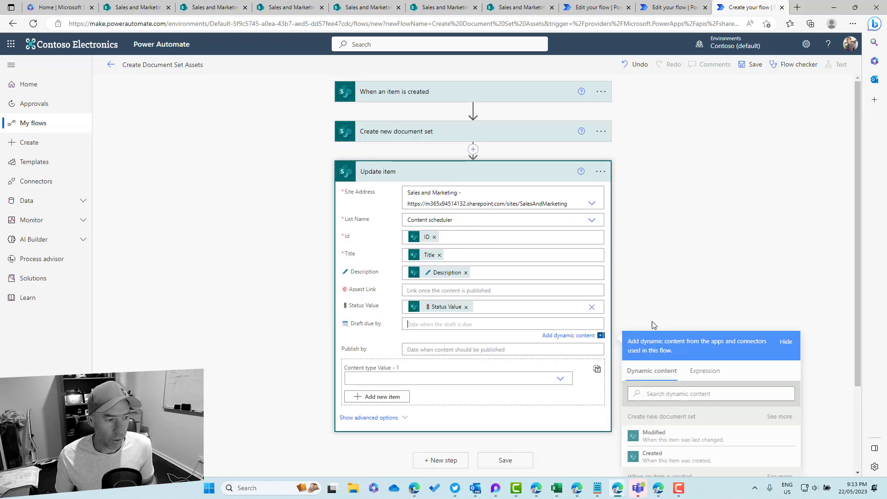
text(draf)
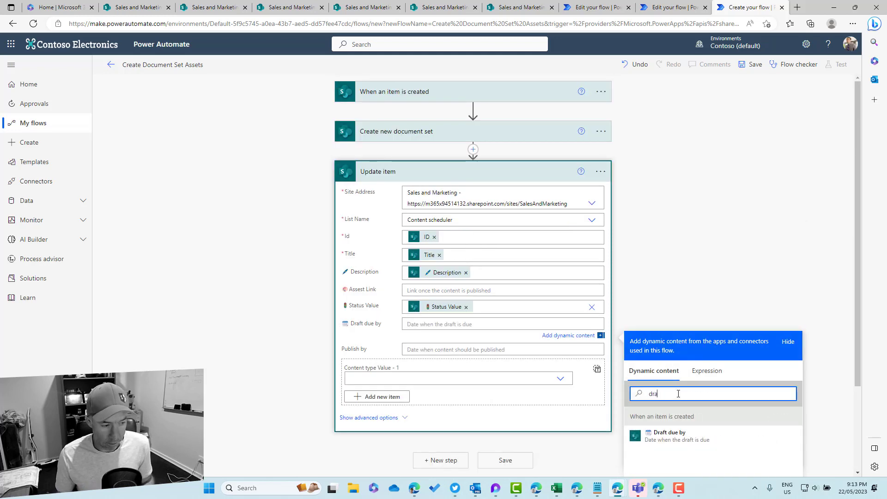
click(676, 438)
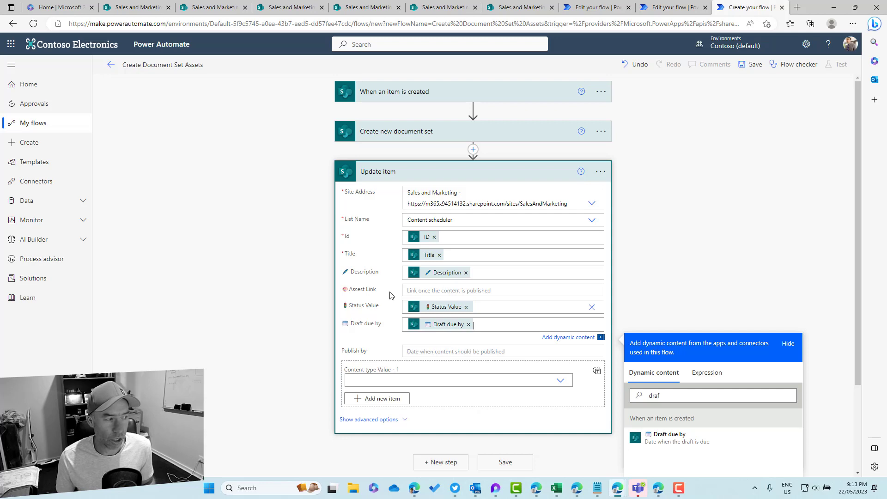
drag(350, 291, 385, 293)
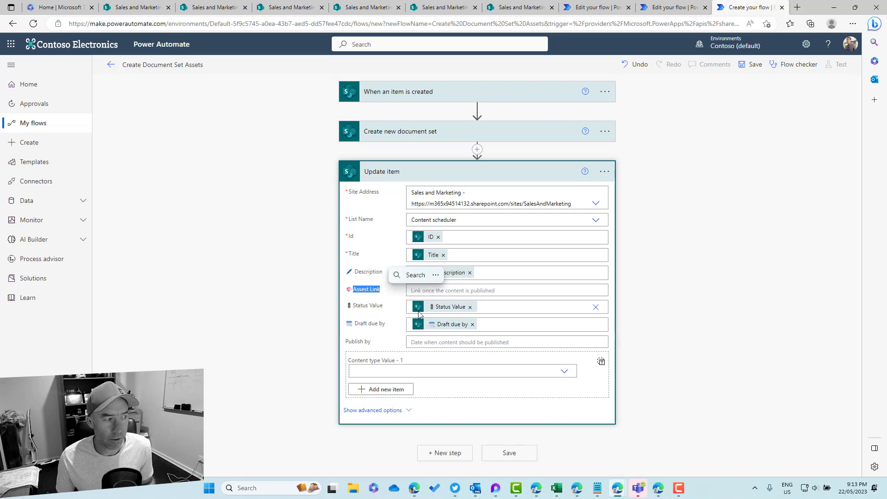
click(440, 289)
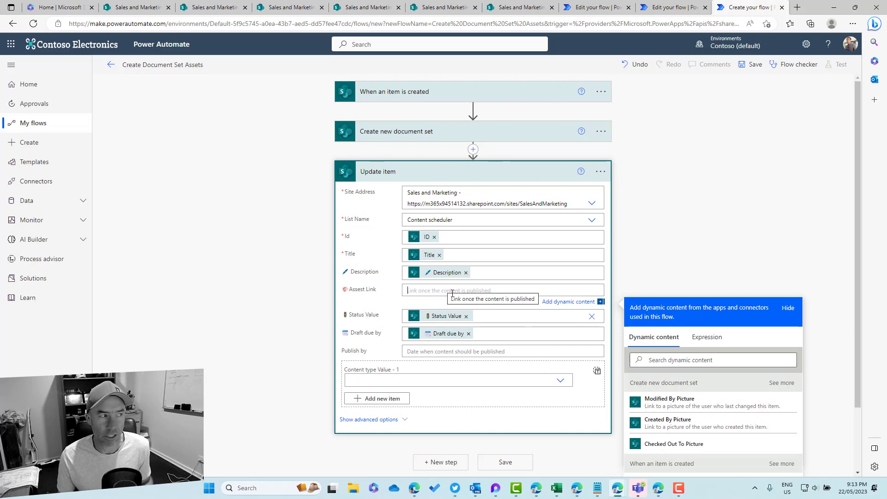
Copy the Sales and Marketing site's Assets library URL from SharePoint and return to the flow.
click(520, 8)
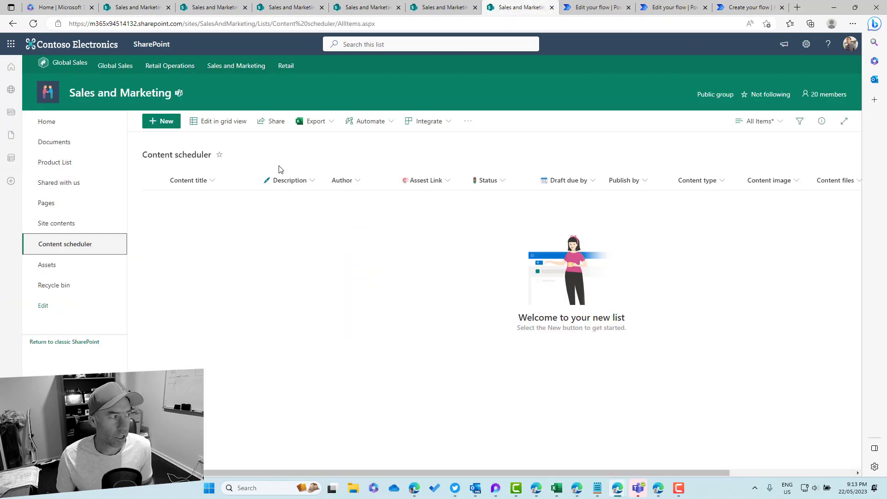
click(74, 267)
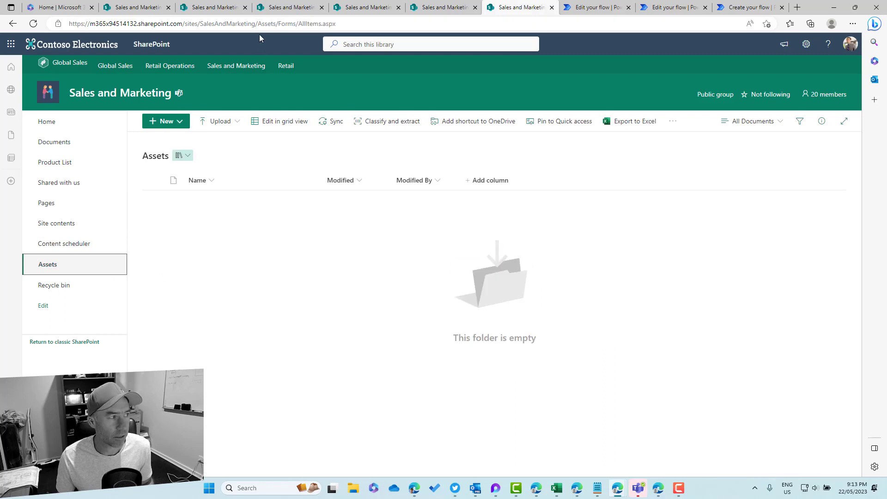
drag(277, 23, 69, 23)
key(ctrl+c)
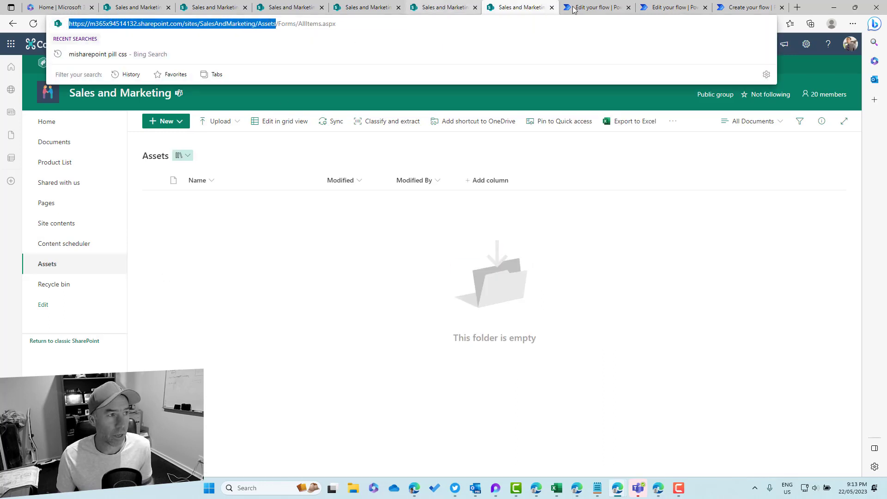
click(740, 7)
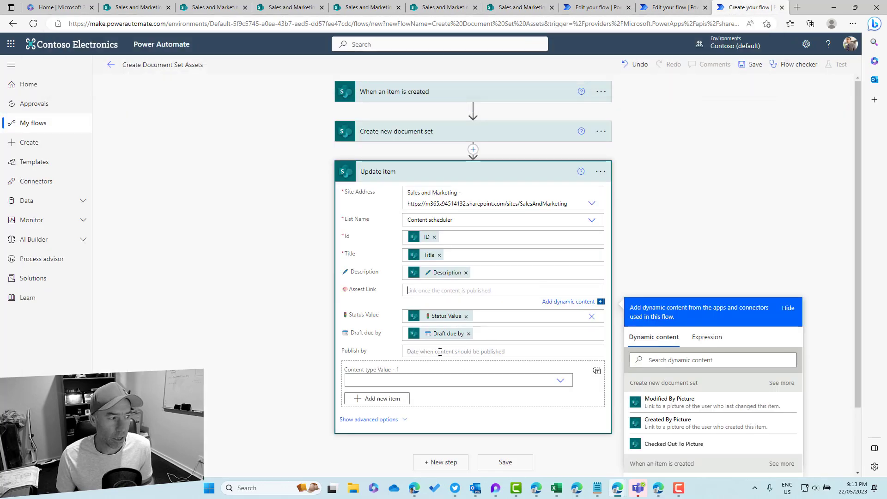
Set Asset Link to the Assets library URL plus '/' and the item's Title, then save the flow.
key(ctrl+v)
text(/)
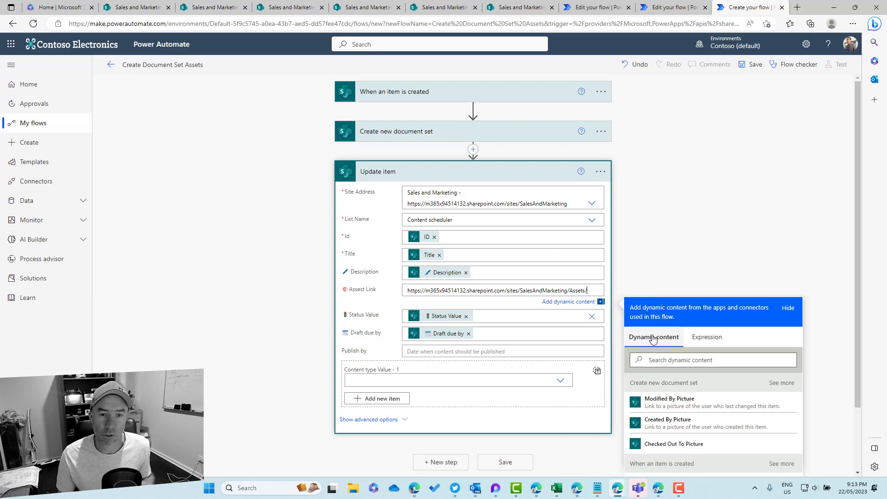
scroll(707, 422, down, 2)
click(659, 299)
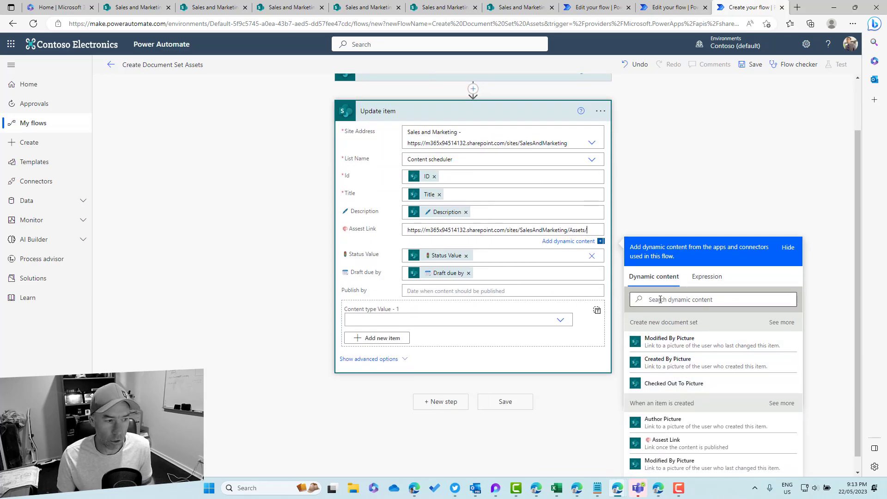
text(titke)
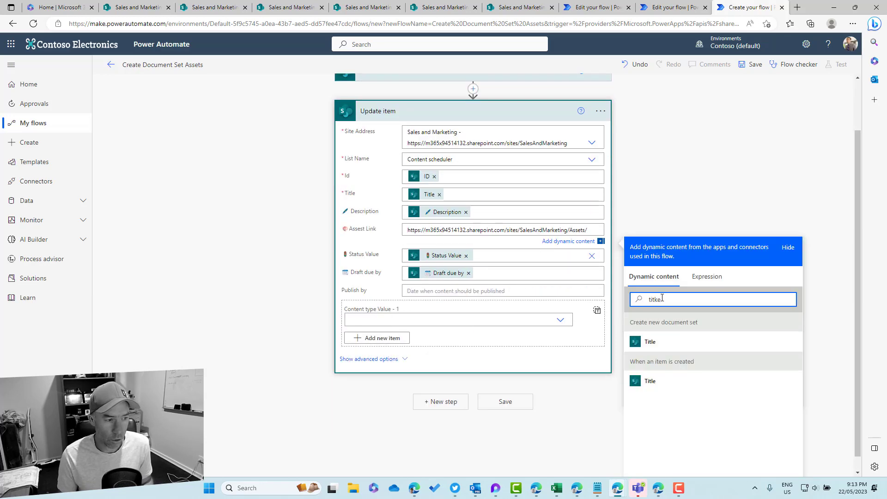
key(BackSpace)
key(BackSpace)
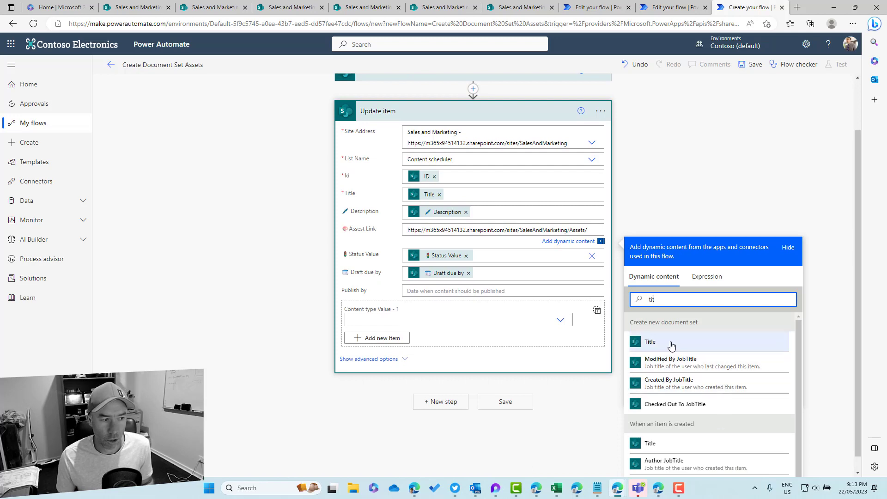
click(692, 346)
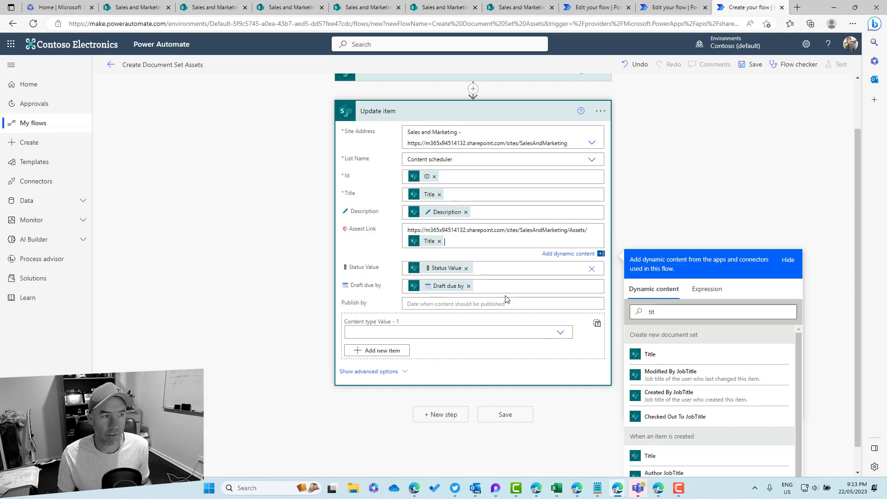
click(756, 66)
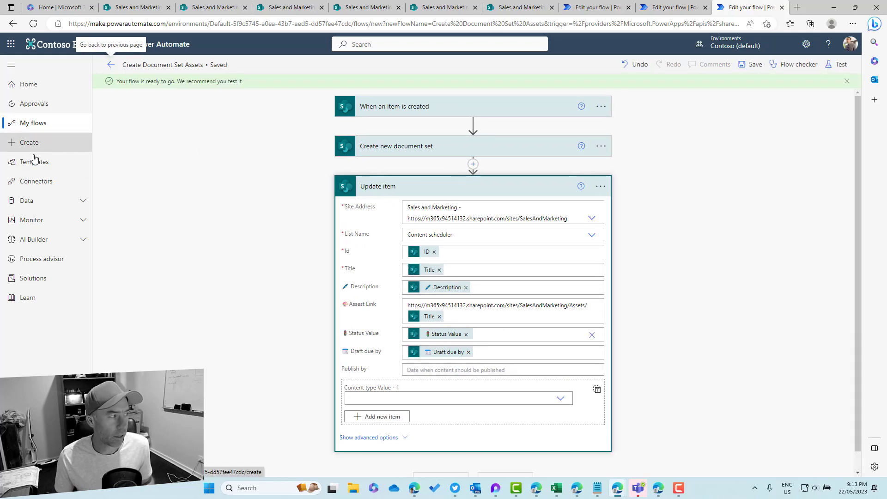
Turn off the old Document Set flow from the My flows list in a new tab.
right_click(34, 126)
click(61, 131)
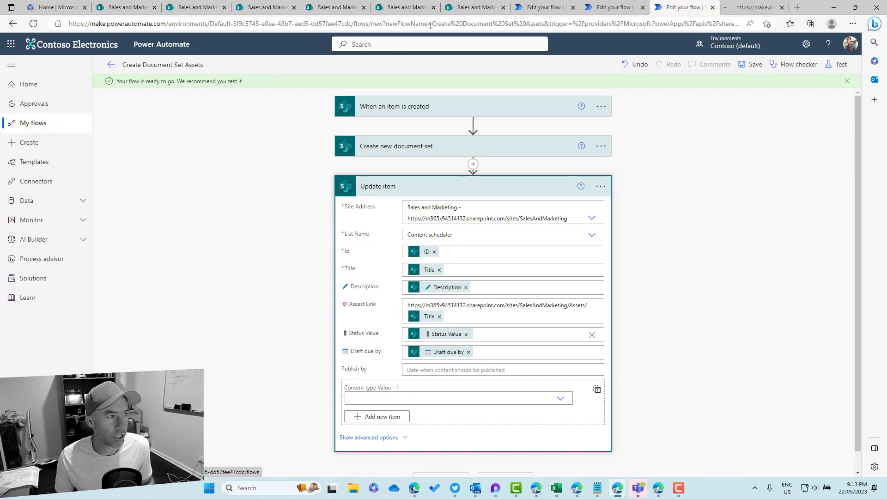
click(747, 8)
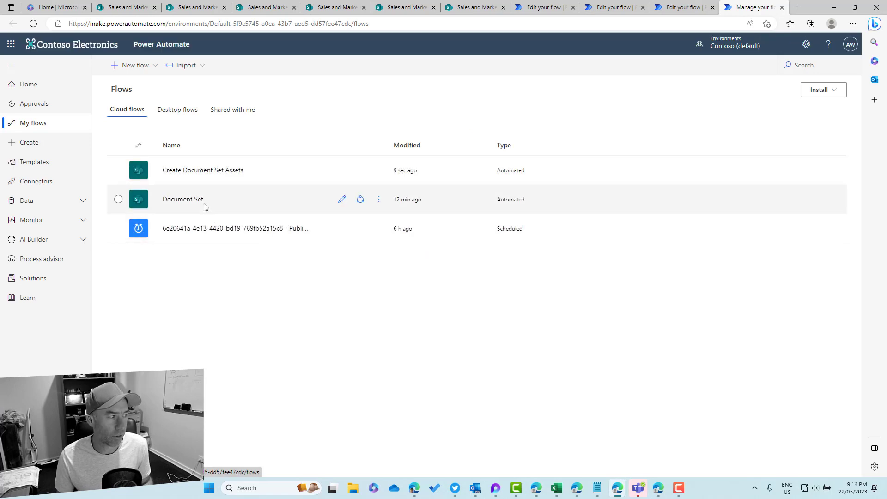
click(118, 200)
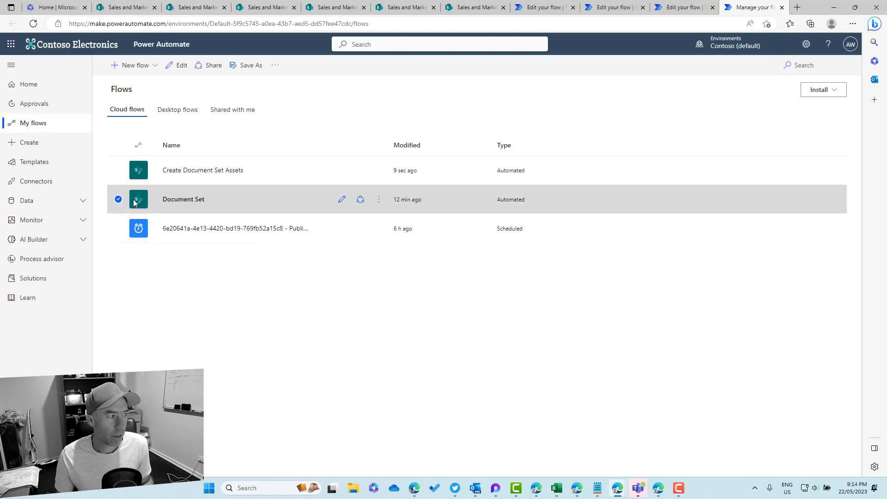
click(378, 200)
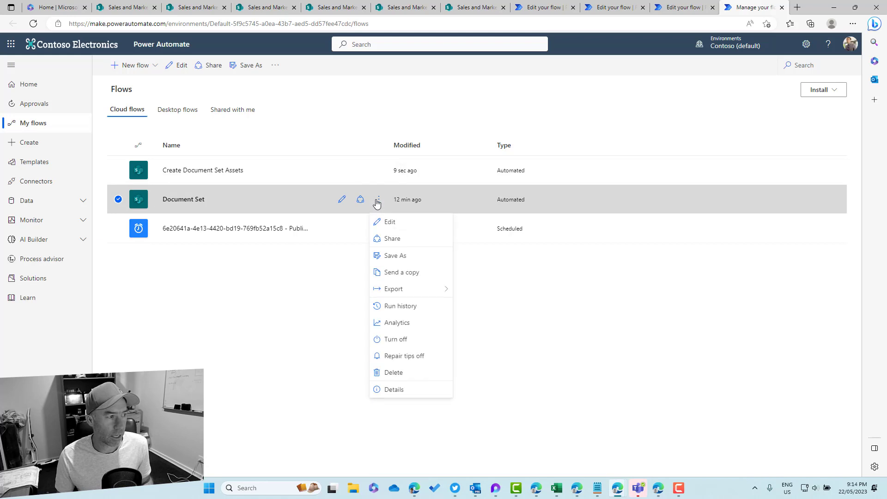
click(424, 340)
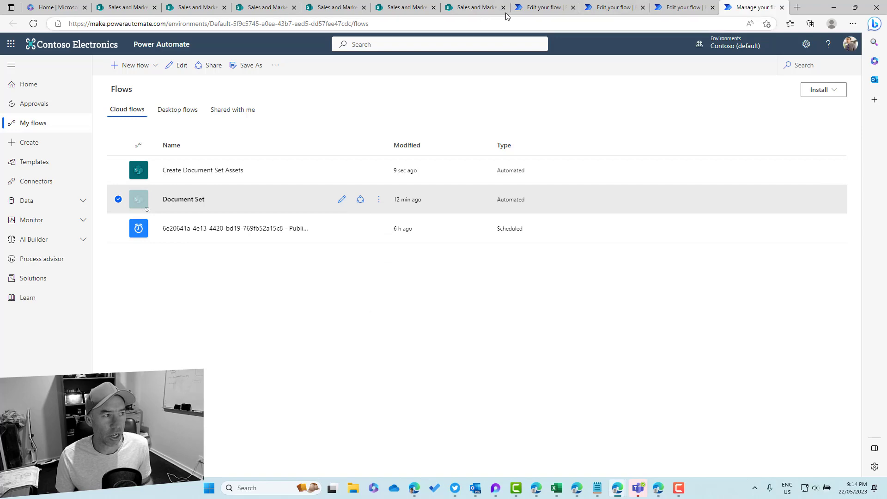
click(401, 8)
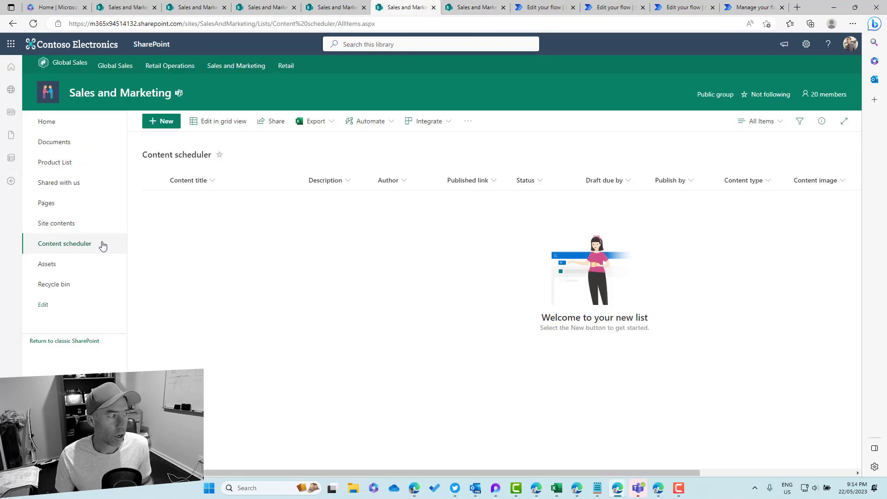
Save a new Content scheduler item 'Document Set link to List', status Planned, draft due 5/25/2023.
click(155, 128)
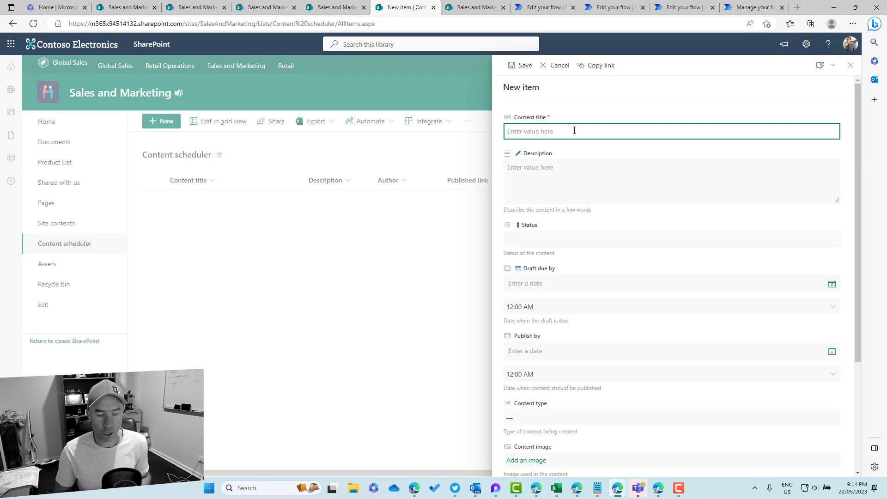
text(Document Set link to List)
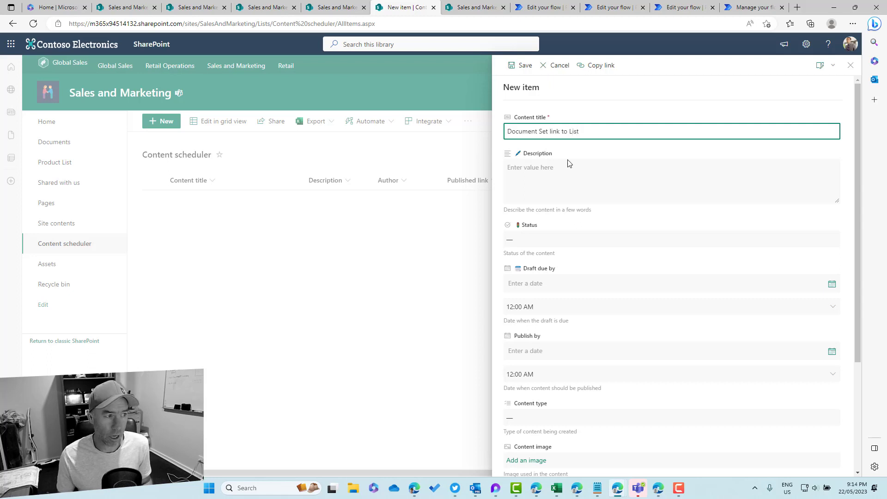
click(564, 165)
text(A)
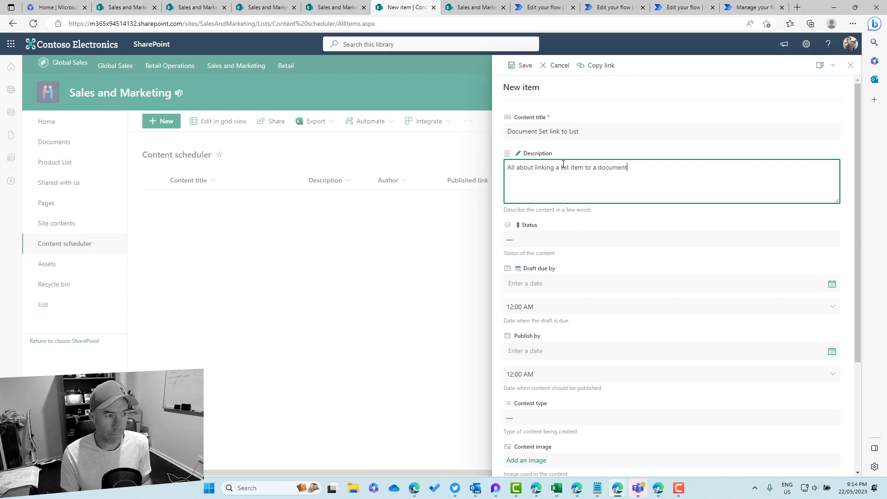
click(532, 240)
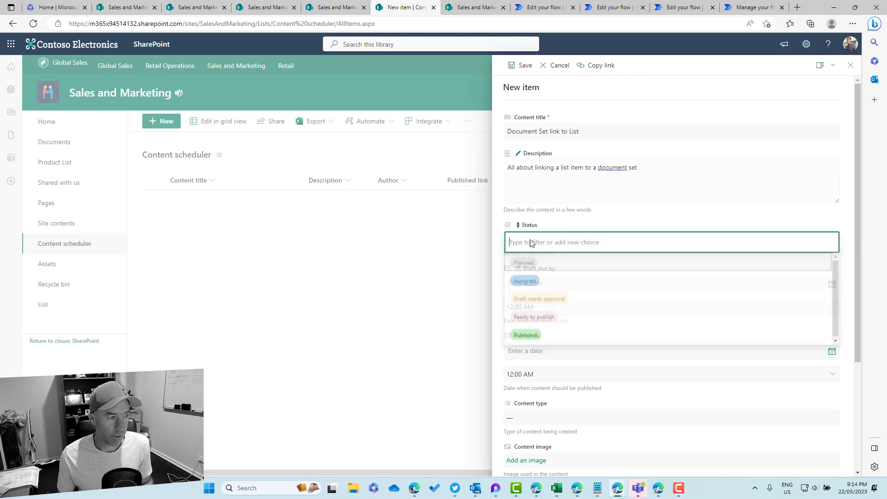
click(526, 264)
click(579, 285)
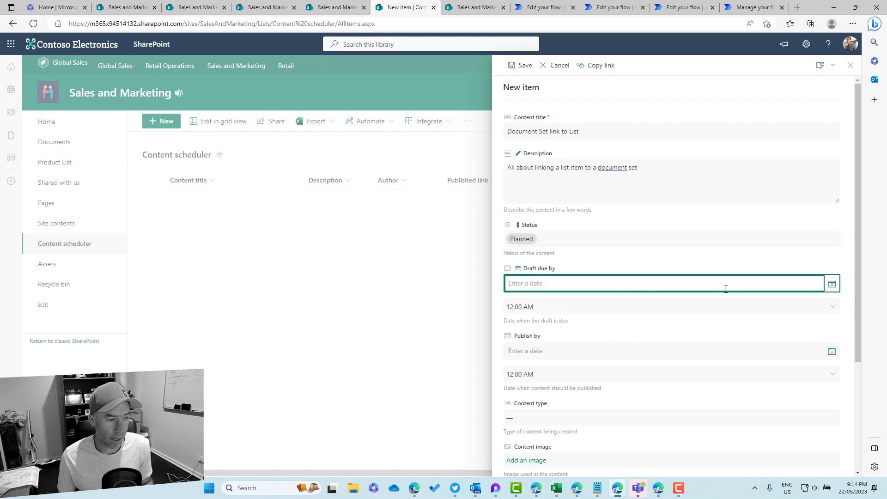
click(825, 281)
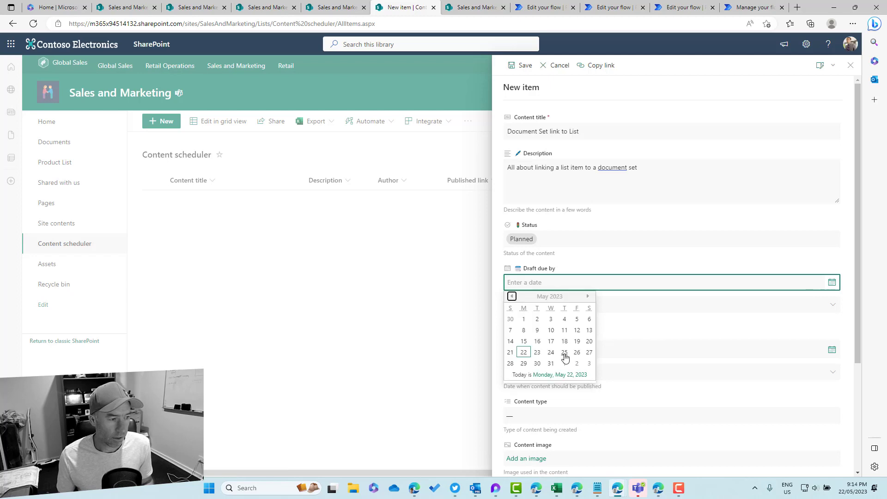
click(564, 353)
scroll(632, 325, down, 3)
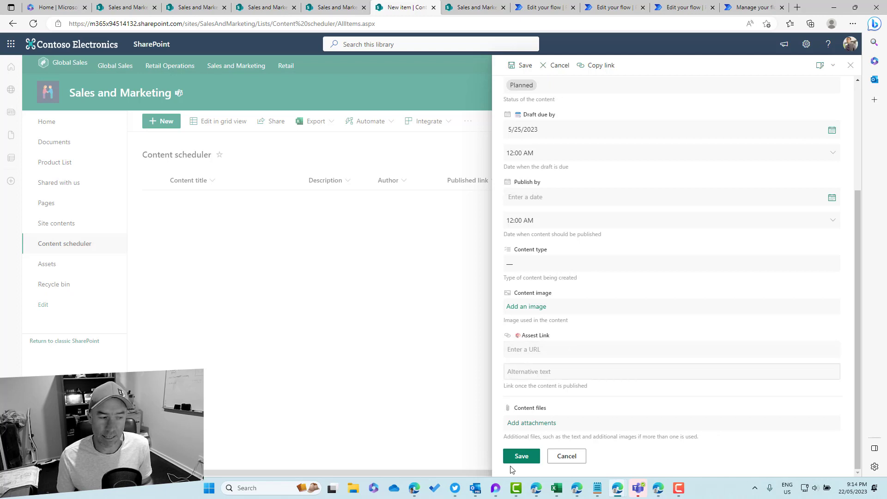
click(523, 456)
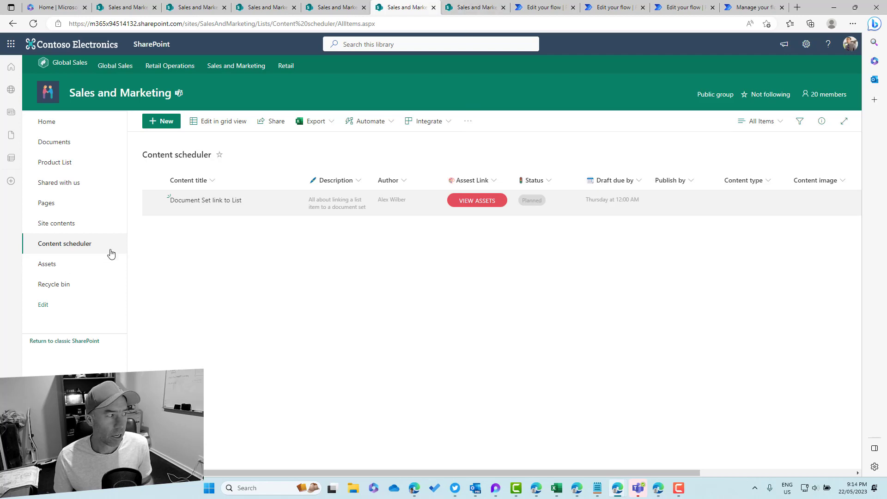
Check in a new tab that the Assets library is still empty, then select Create Document Set Assets.
right_click(51, 267)
click(399, 153)
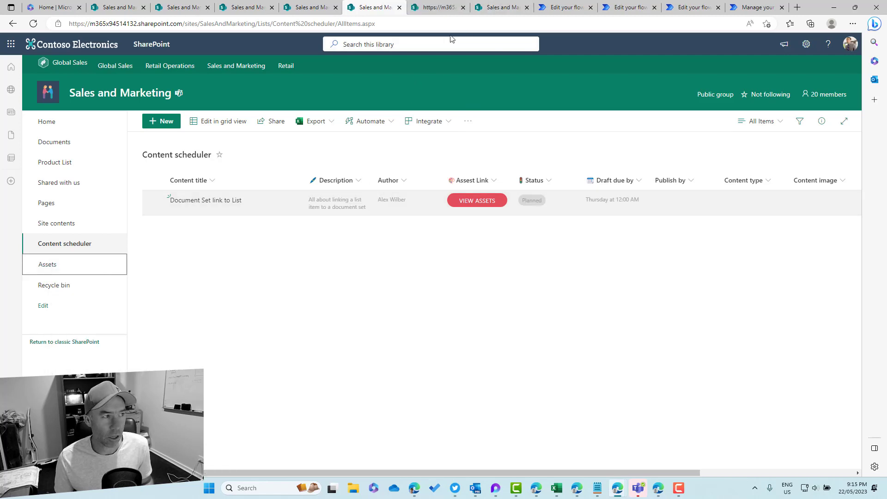
click(433, 9)
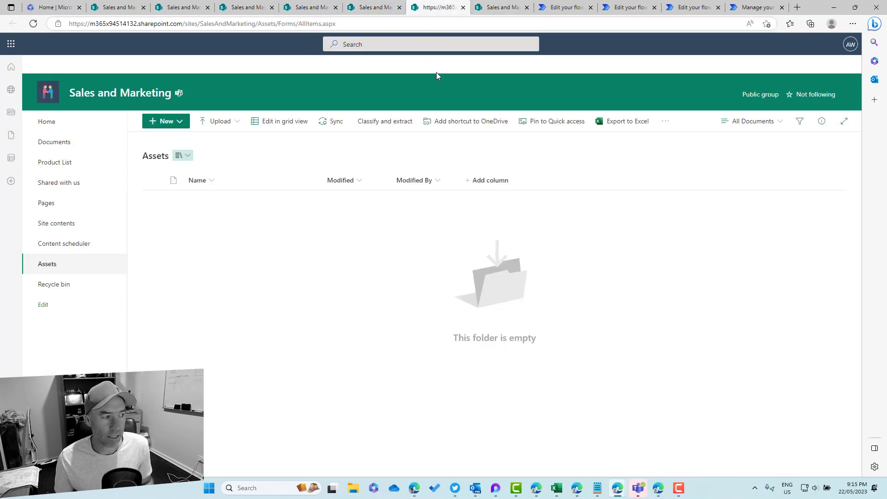
click(36, 26)
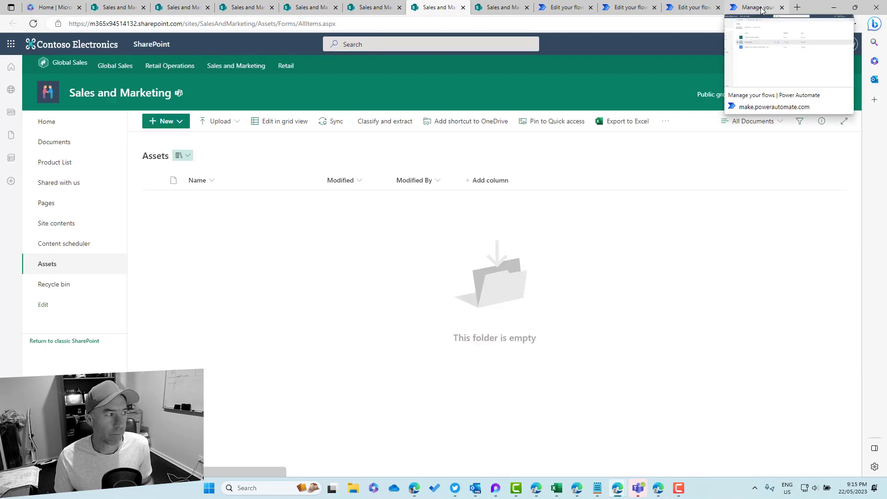
click(765, 12)
click(119, 171)
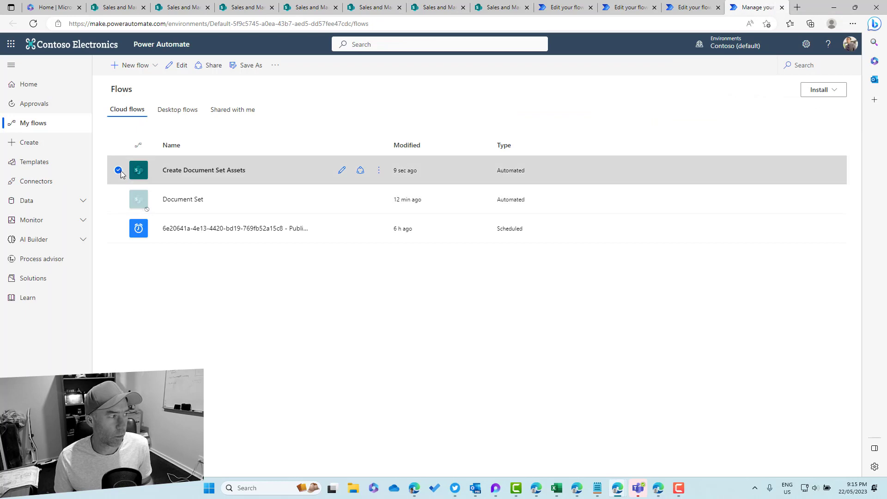
Edit the Create Document Set Assets flow and run a Test with the Manually option.
click(177, 65)
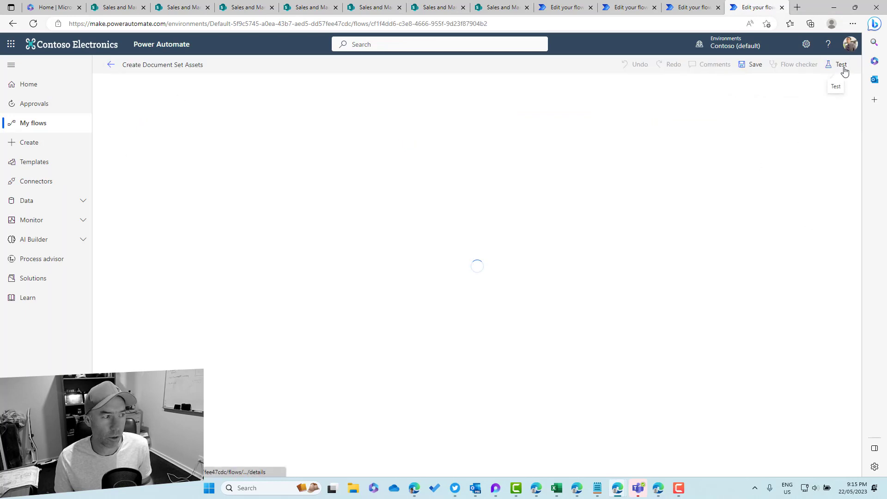
click(844, 69)
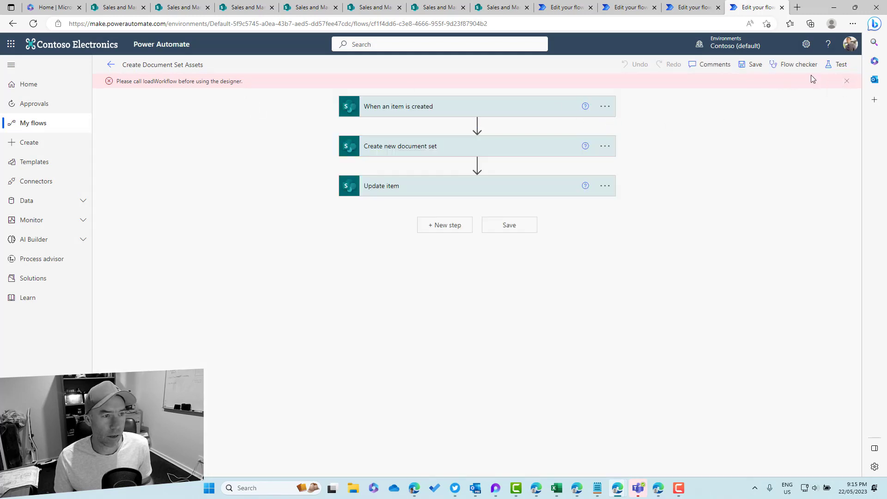
click(834, 68)
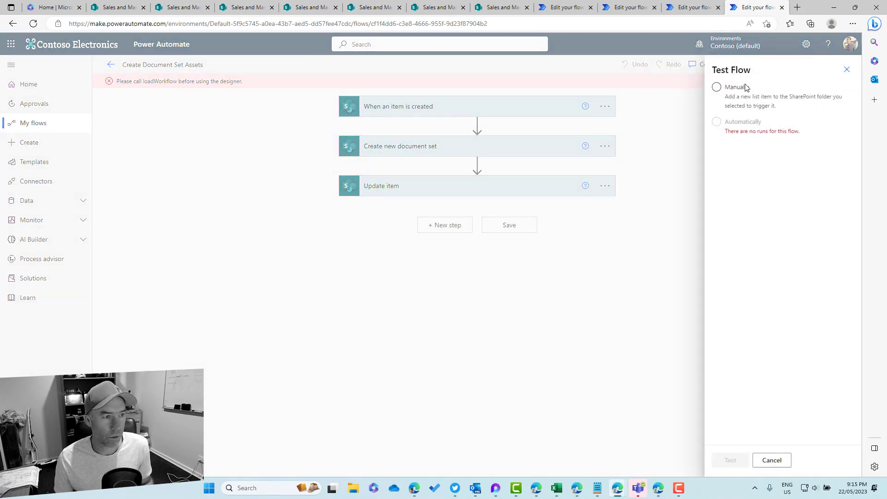
click(739, 461)
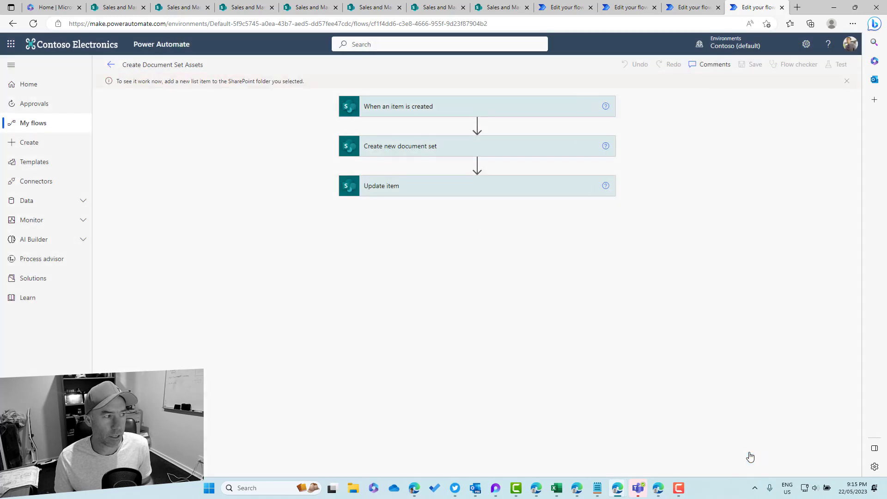
click(429, 8)
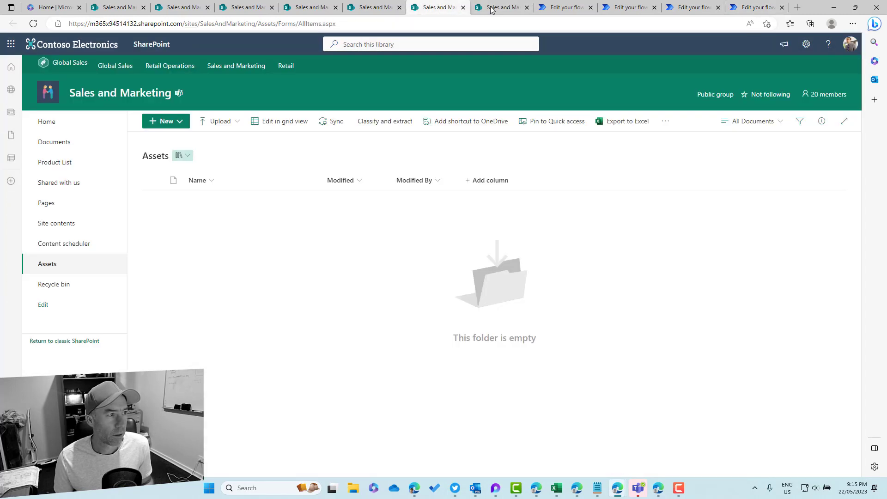
Refresh Assets, open the new 'Document Set link to List' set, then follow the item's VIEW ASSETS link.
click(503, 10)
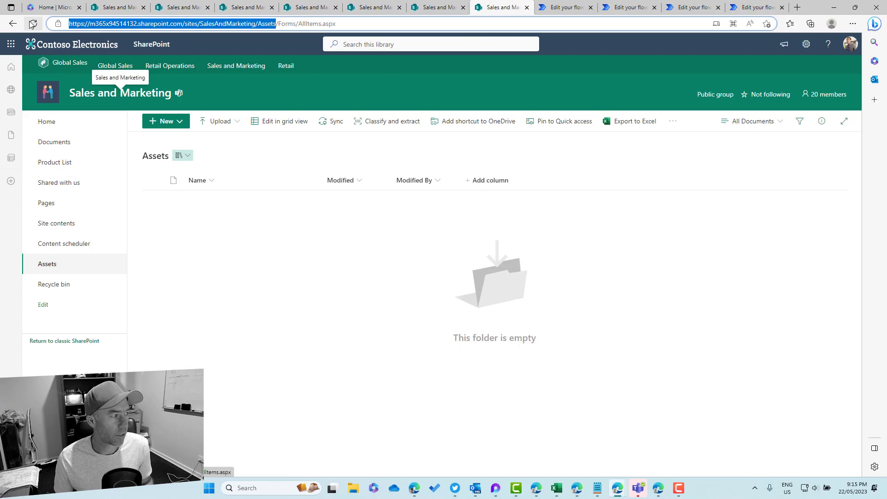
click(33, 23)
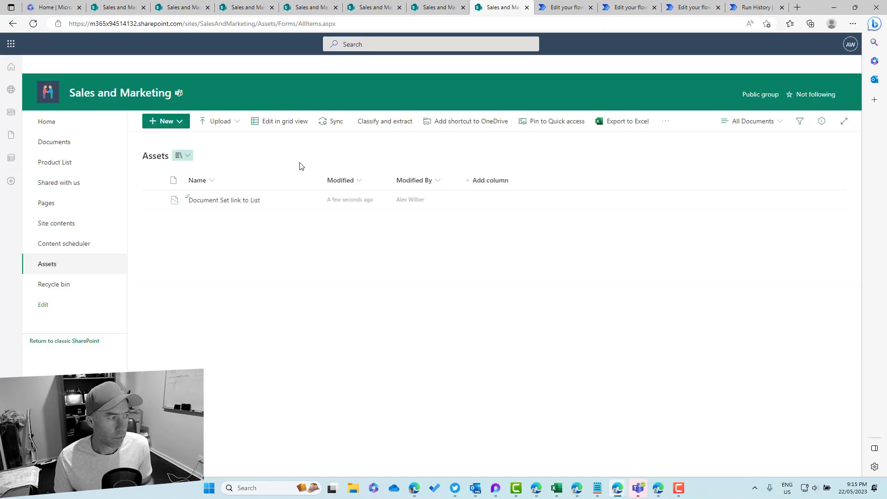
click(223, 202)
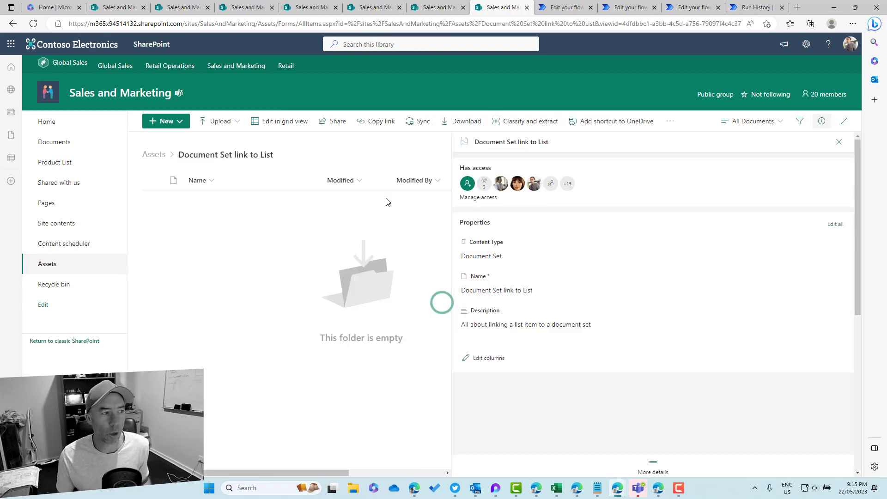
click(840, 142)
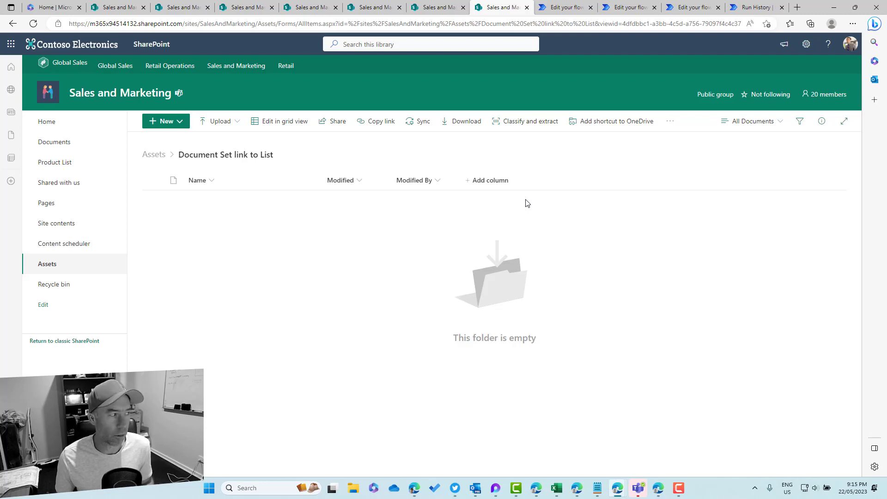
click(72, 251)
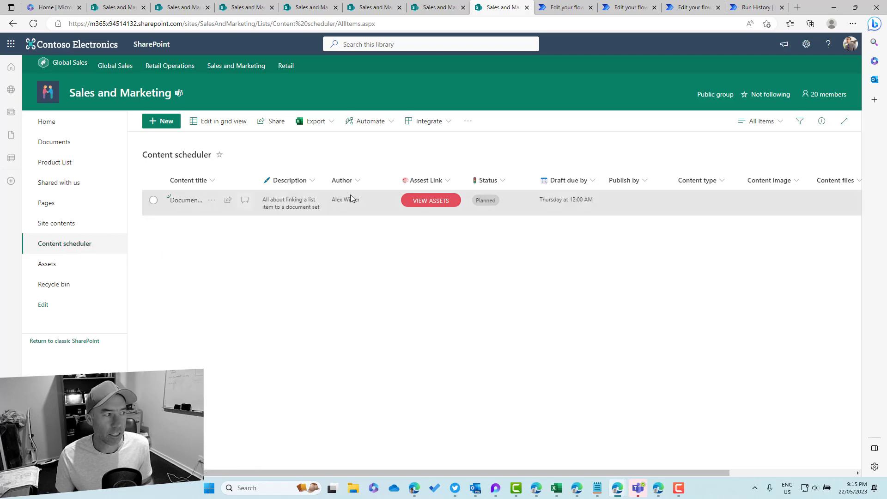
click(437, 203)
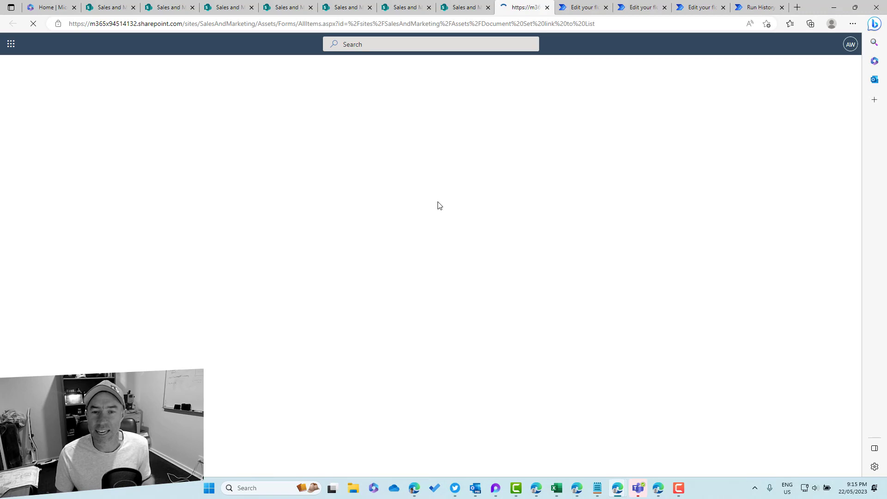